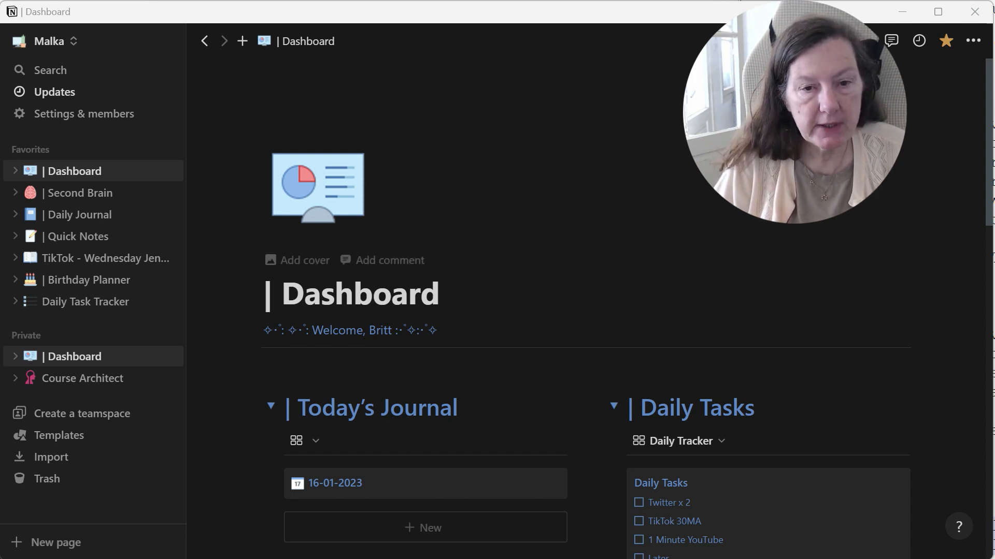
# - Look through the Dashboard page's Today's Journal, Daily Tasks, Tasks, Quick To-Do and Today's Birthday sections, plus the links beneath them
pyautogui.scroll(-5, 518, 249)
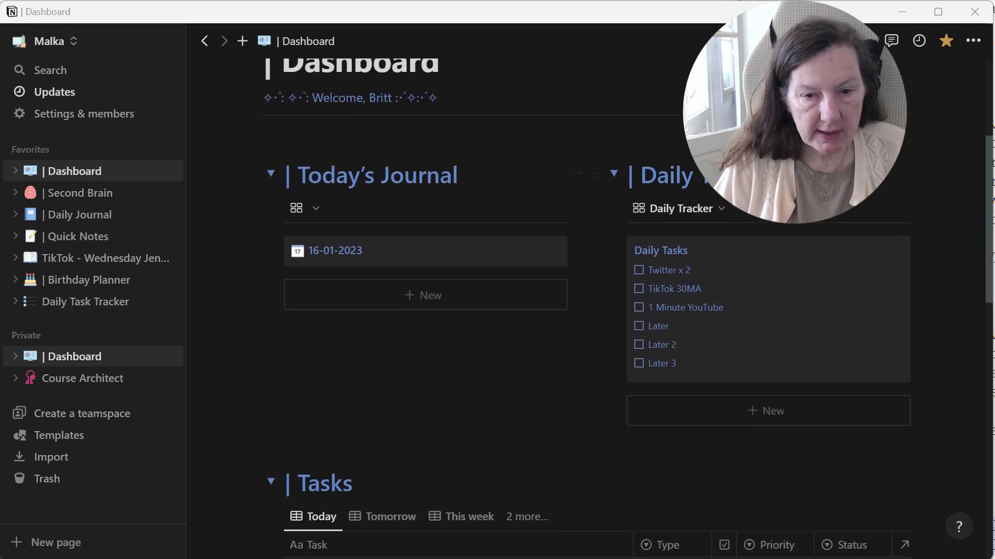
pyautogui.scroll(-2, 586, 311)
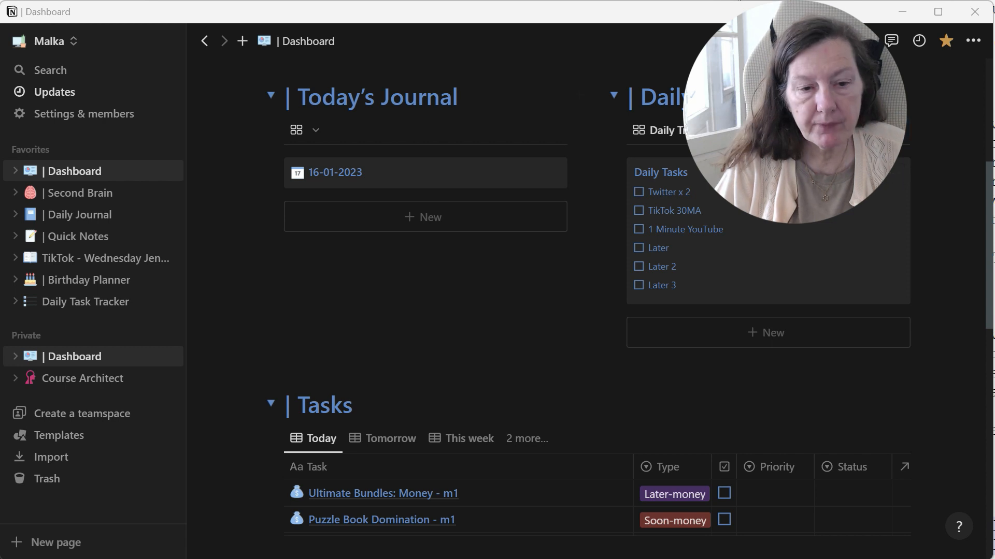
pyautogui.scroll(-5, 466, 284)
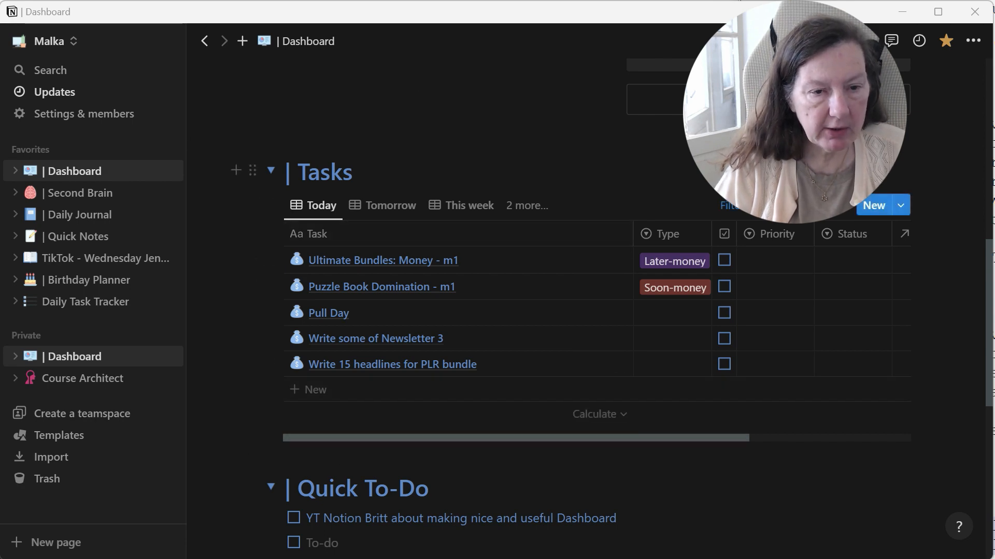
pyautogui.scroll(10, 411, 441)
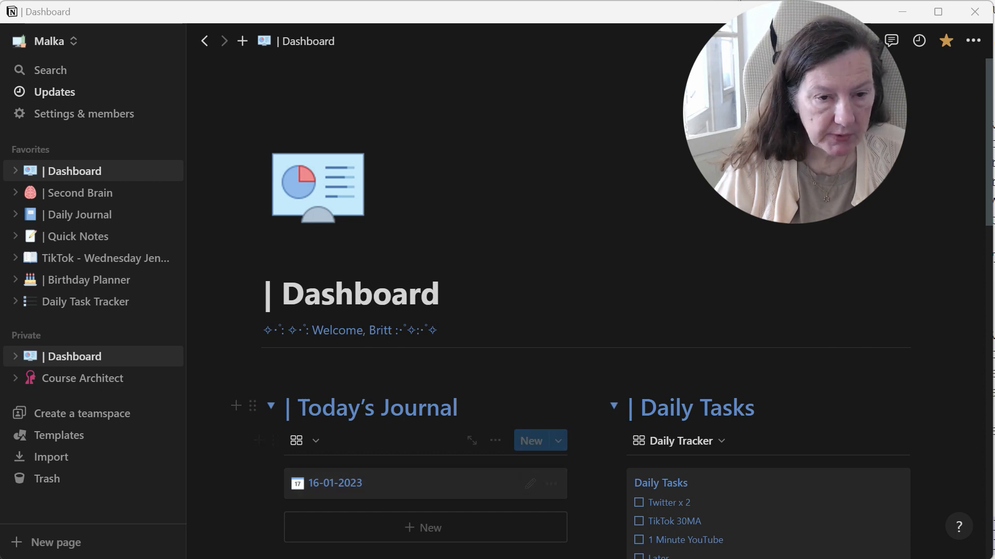
pyautogui.scroll(-3, 403, 407)
pyautogui.scroll(-8, 497, 311)
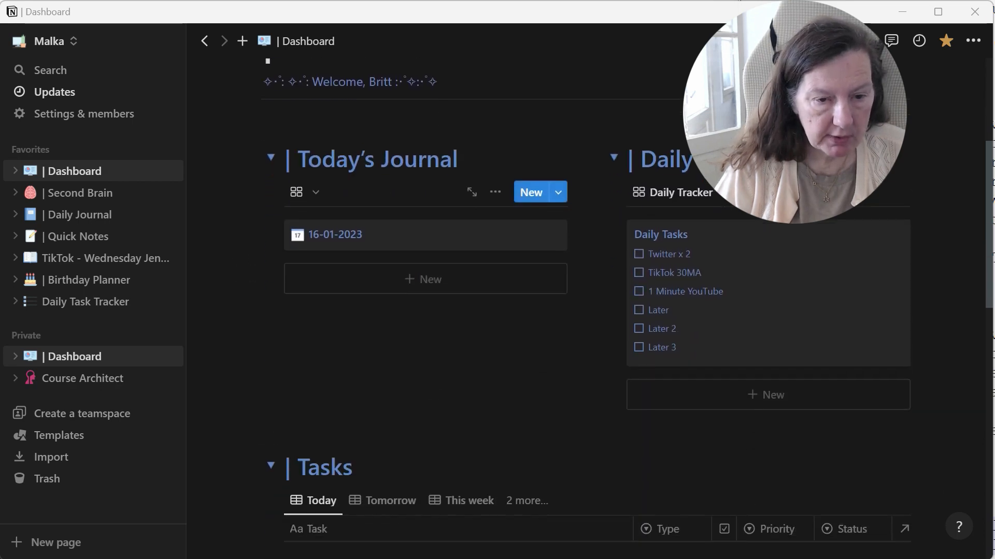
pyautogui.scroll(-5, 497, 311)
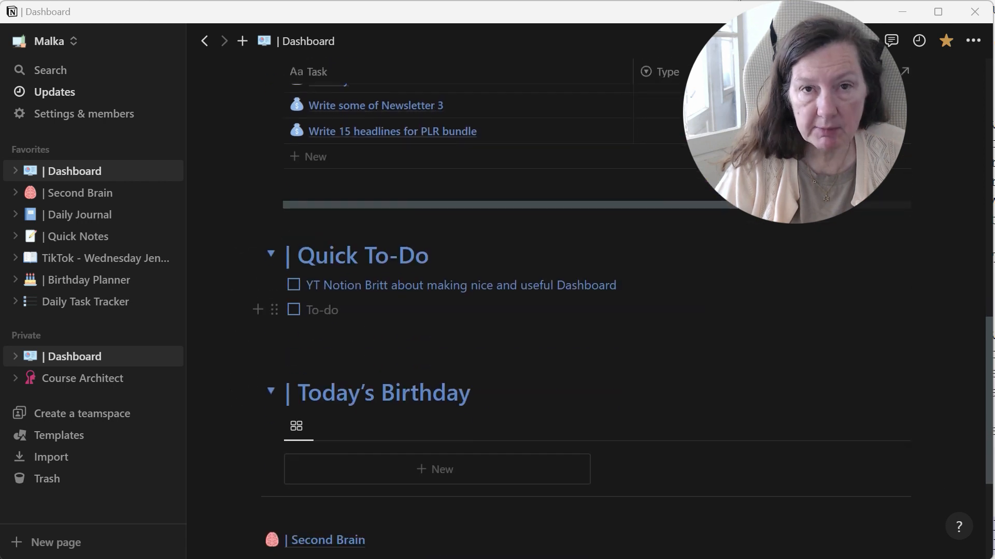
pyautogui.scroll(-2, 392, 363)
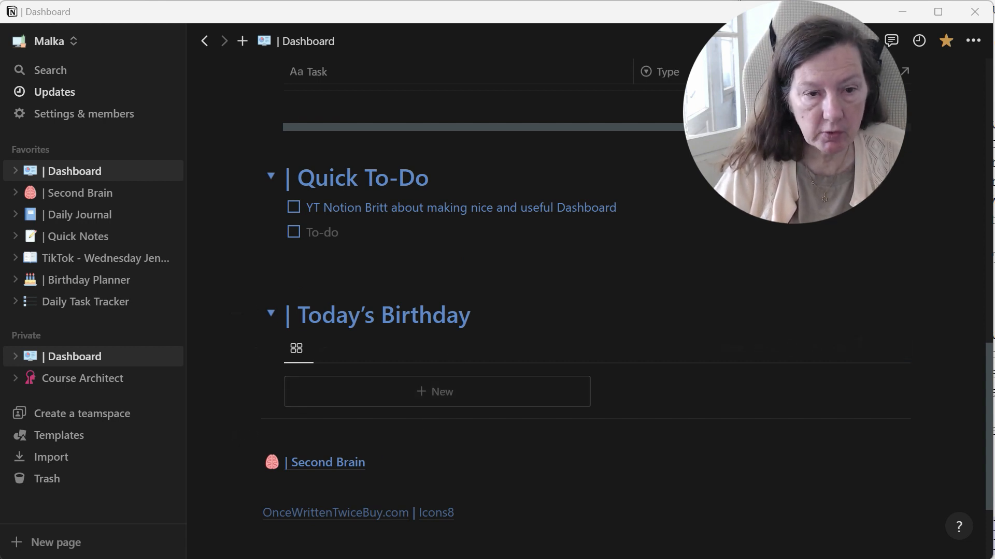
pyautogui.scroll(15, 577, 297)
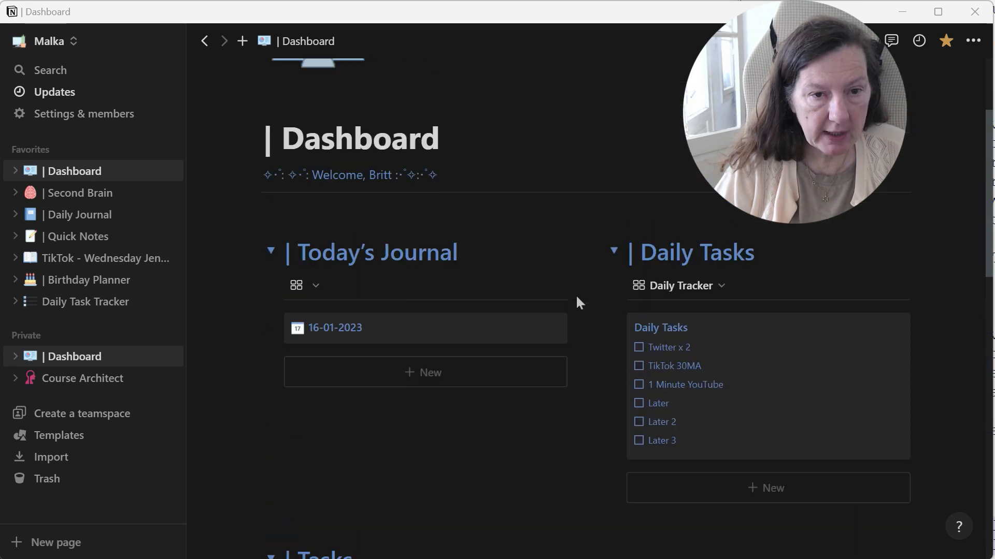
pyautogui.scroll(3, 576, 294)
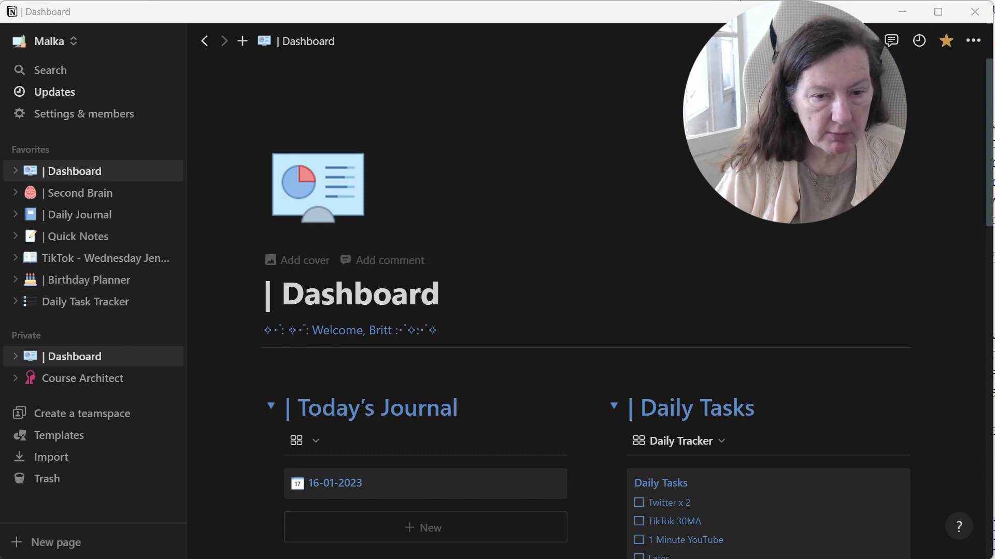
pyautogui.scroll(-3, 803, 349)
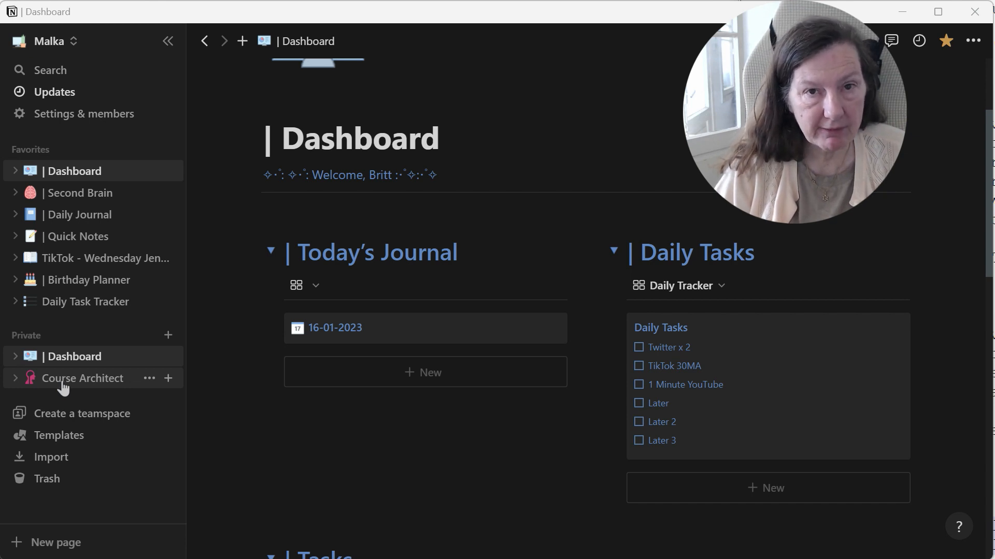
# - Move the Course Architect page into the private Dashboard page, directly below the Second Brain link, and collapse Dashboard's subpage list
pyautogui.hotkey('alt', 'Tab')
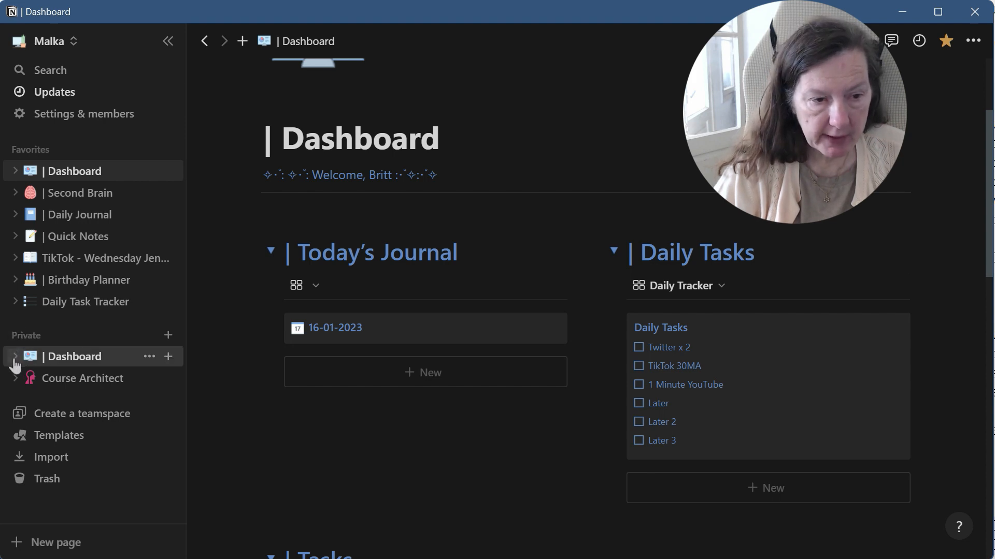
pyautogui.click(15, 359)
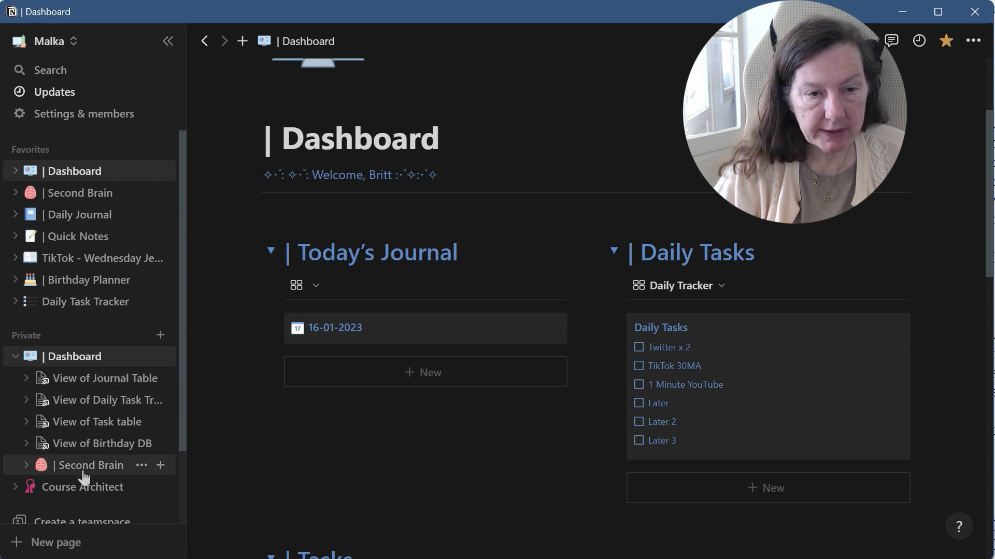
pyautogui.scroll(-7, 533, 186)
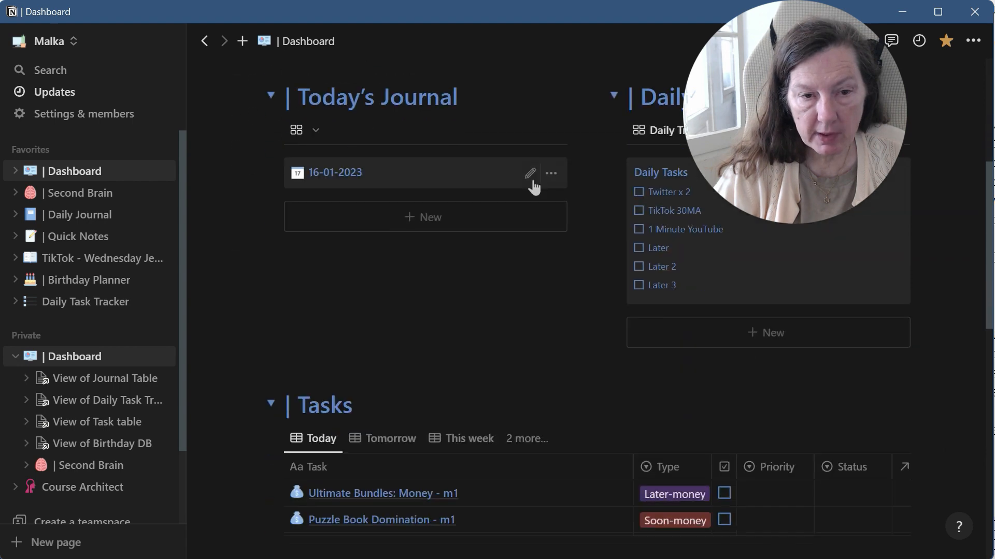
pyautogui.scroll(-8, 533, 311)
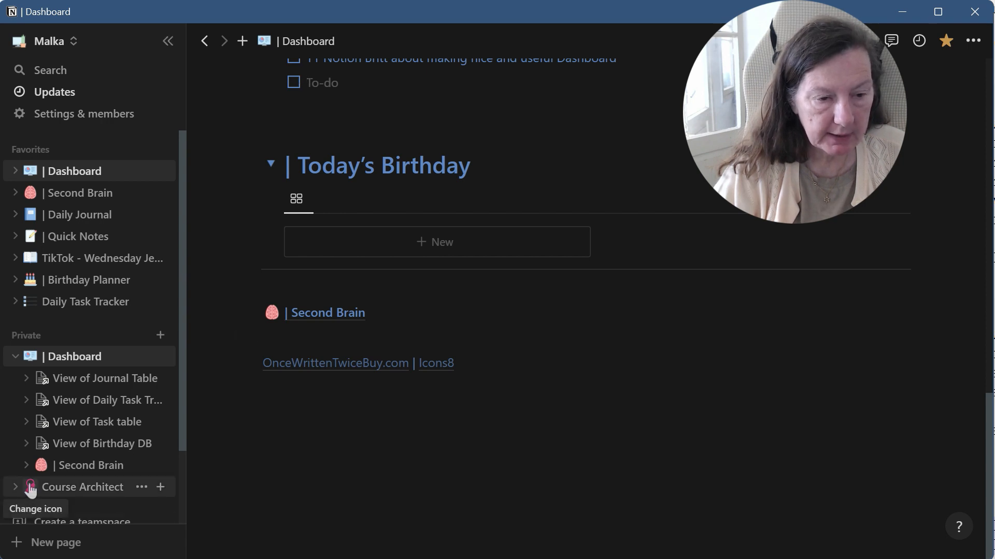
pyautogui.moveTo(30, 489); pyautogui.dragTo(291, 338)
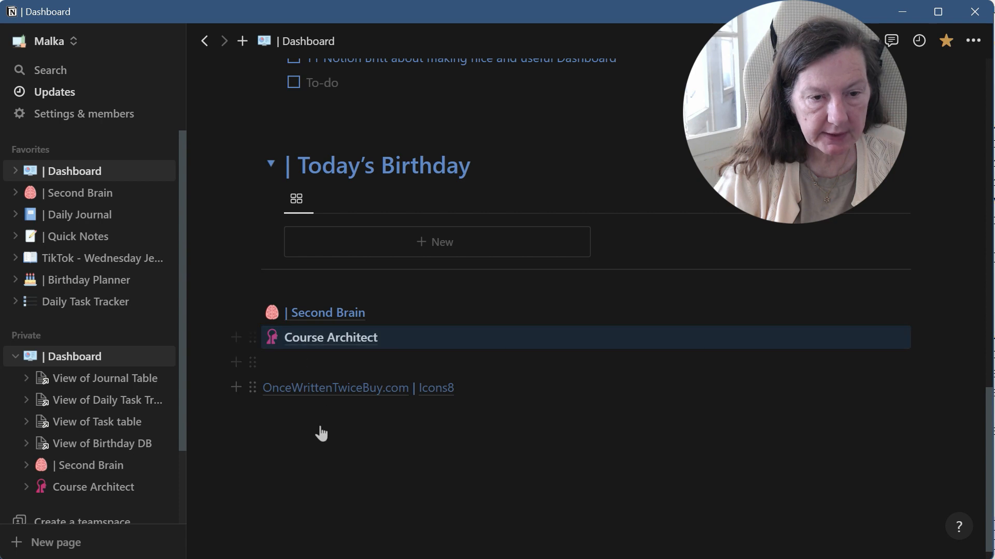
pyautogui.click(14, 357)
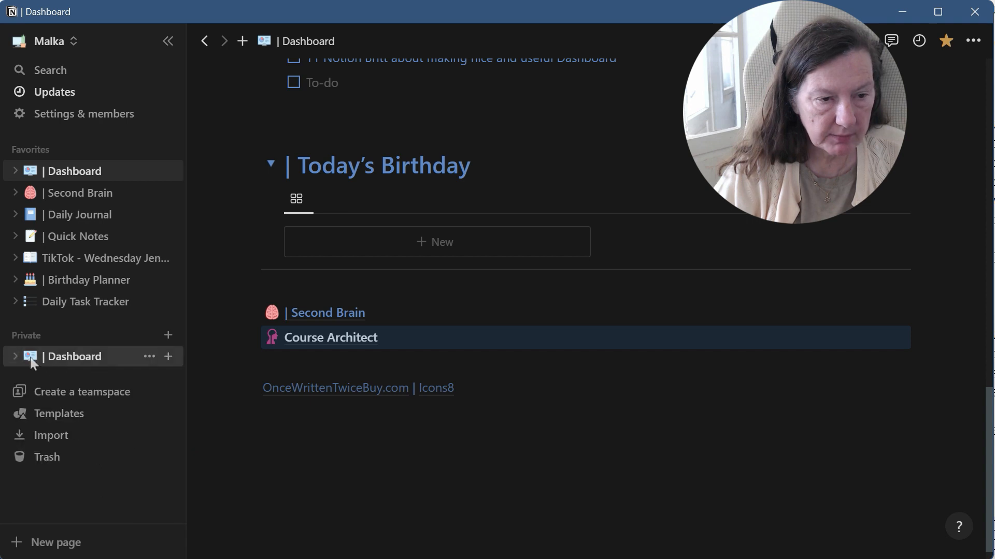
pyautogui.click(15, 357)
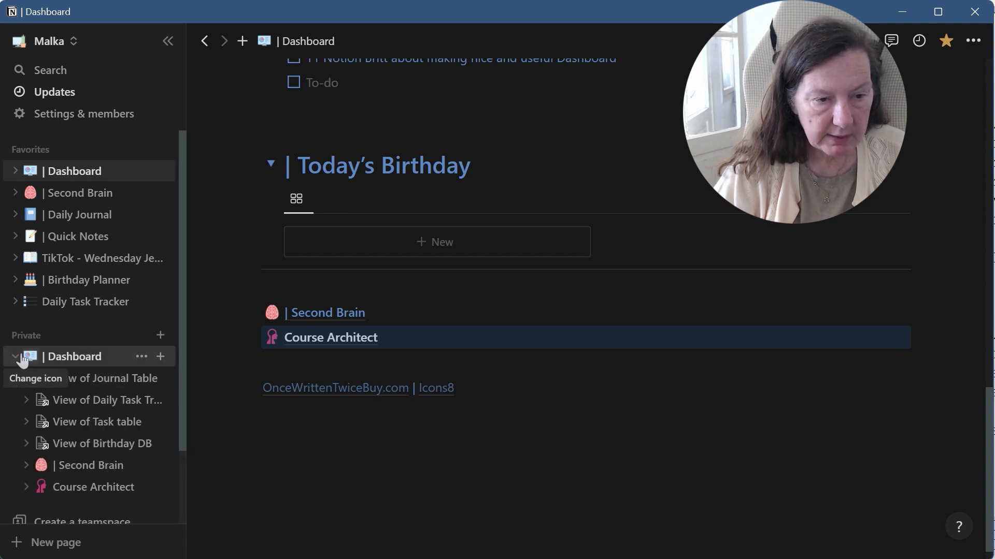
pyautogui.click(17, 360)
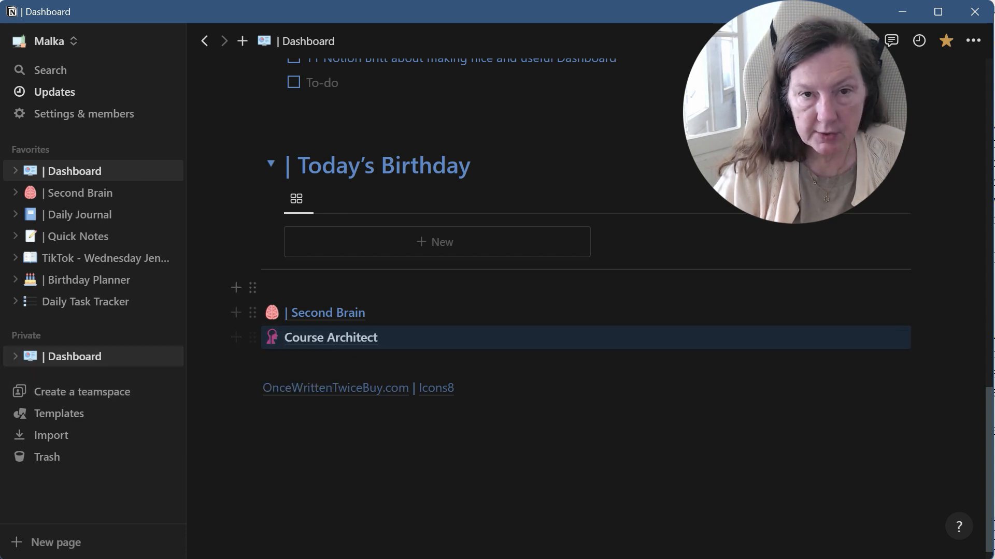
pyautogui.scroll(2, 249, 313)
pyautogui.scroll(10, 516, 306)
pyautogui.scroll(-10, 516, 305)
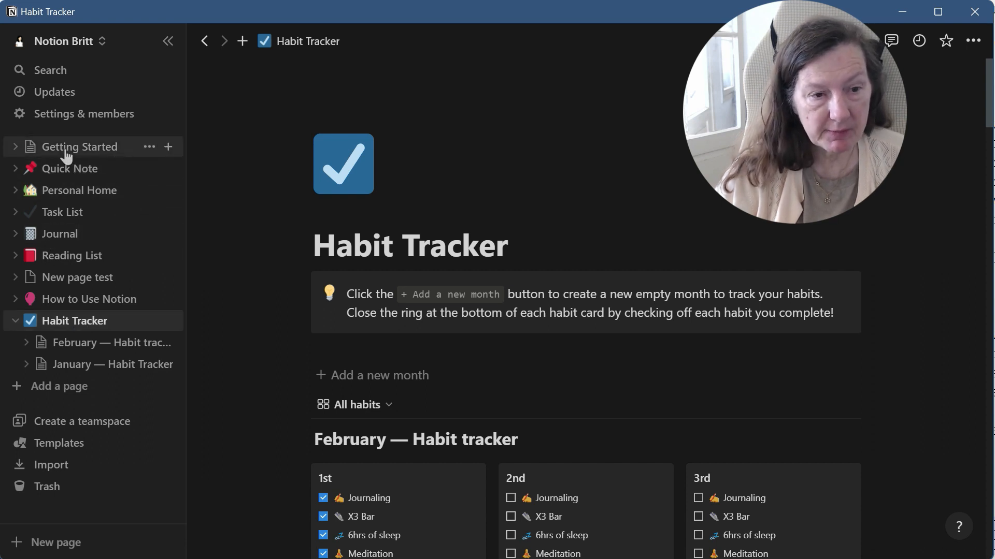
# - Add a new page to the Notion Britt workspace and title it Dashboard
pyautogui.click(64, 395)
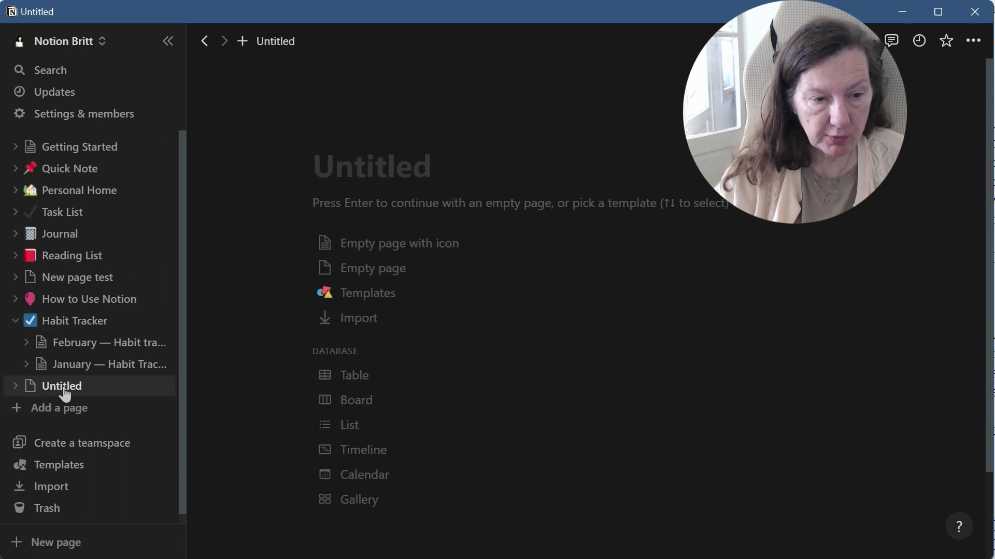
pyautogui.write('Dashb')
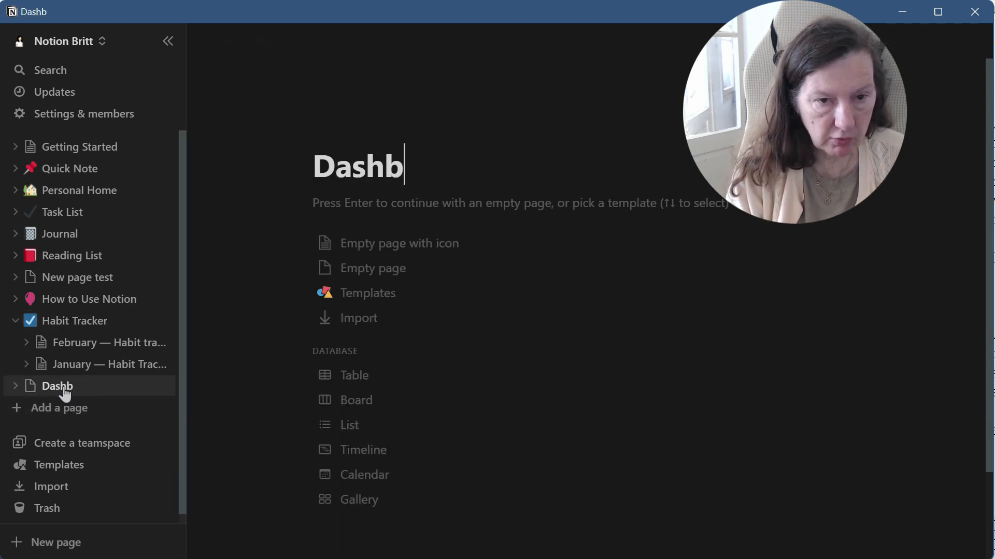
pyautogui.write('oard')
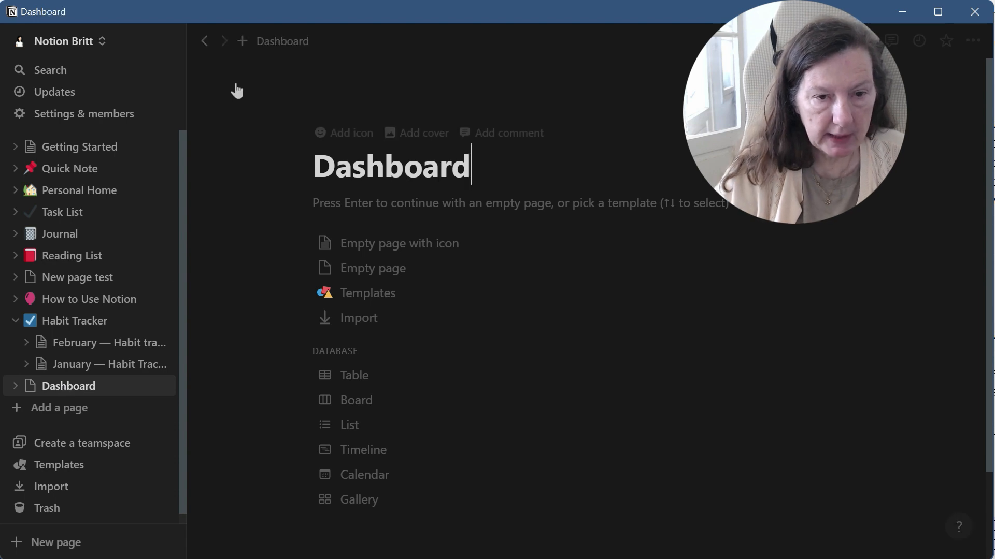
# - Give the new Dashboard page the blue gauge icon found by filtering icons for "dash", and move the page to the start of the page list
pyautogui.click(355, 133)
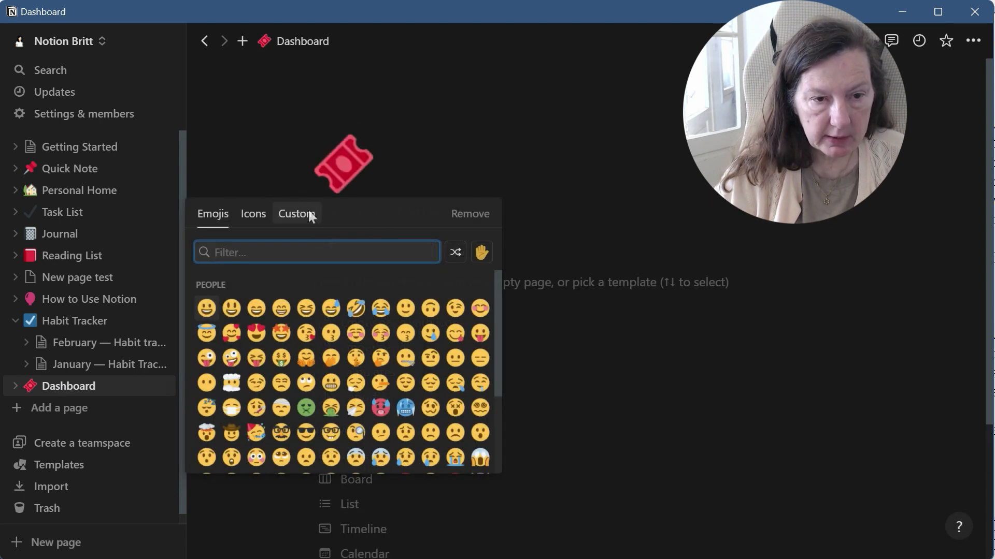
pyautogui.click(254, 221)
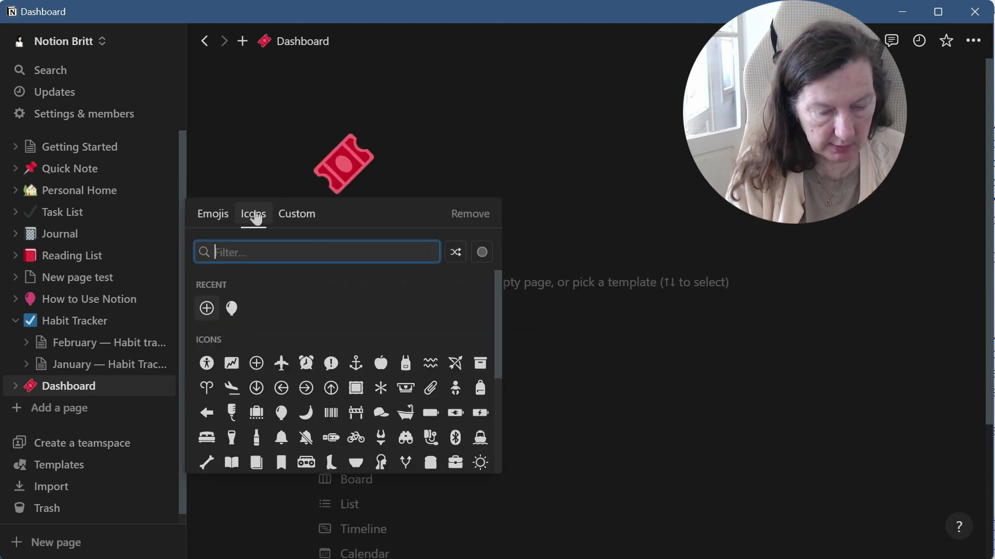
pyautogui.write('dash')
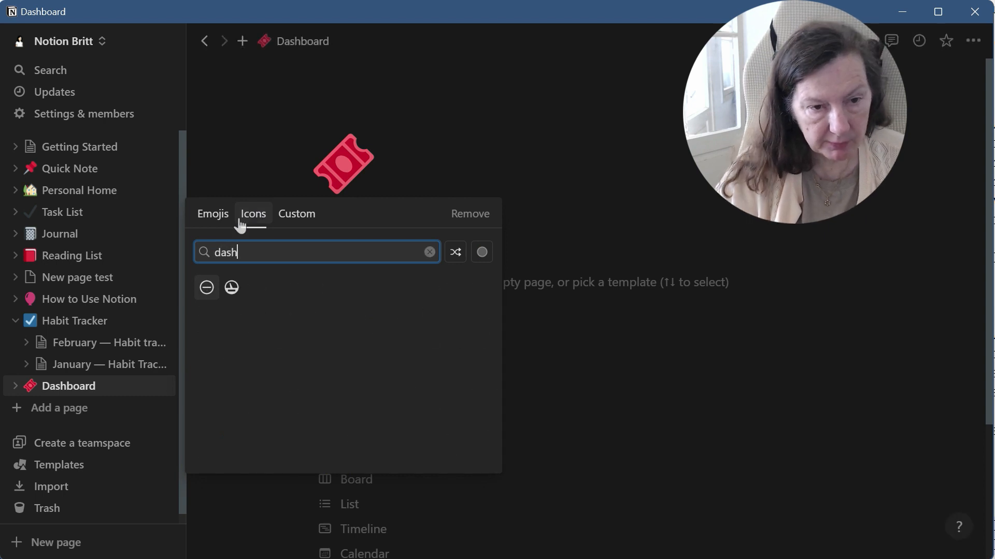
pyautogui.moveTo(233, 291)
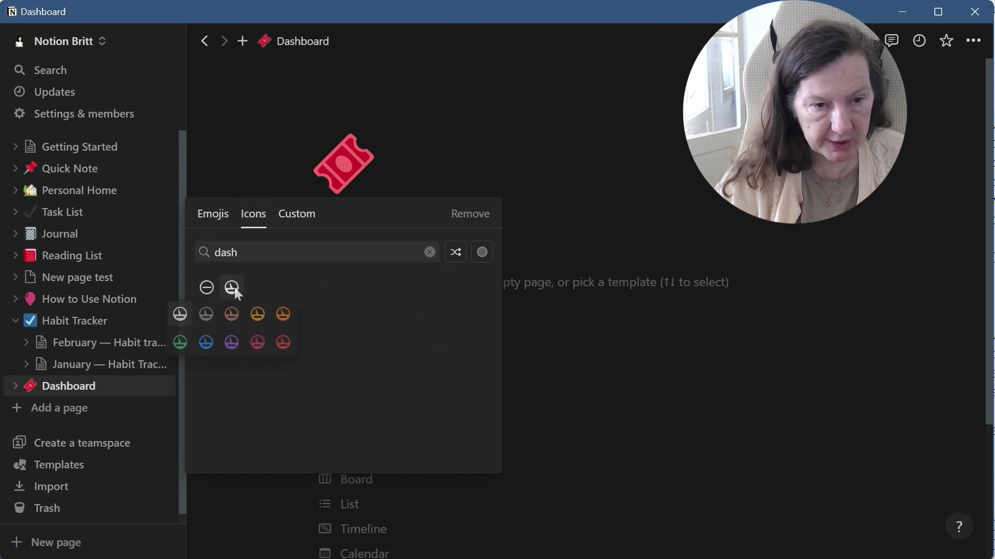
pyautogui.click(208, 344)
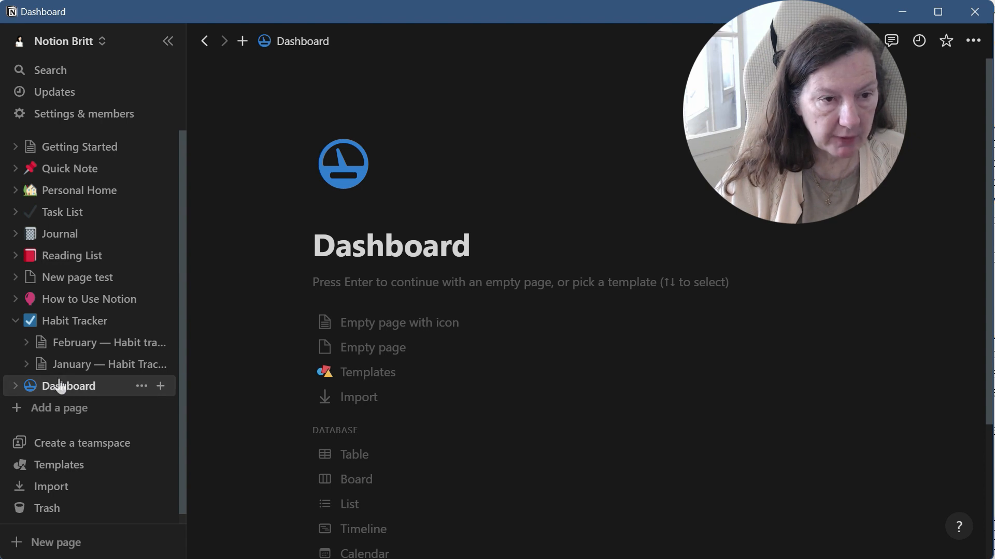
pyautogui.moveTo(61, 385); pyautogui.dragTo(57, 138)
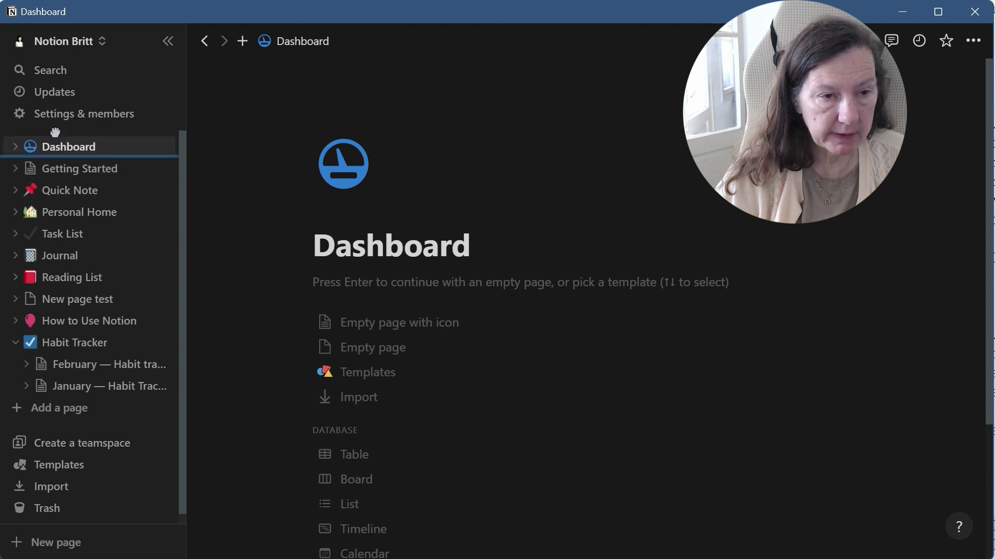
# - Delete the Getting Started page from the workspace
pyautogui.click(58, 173)
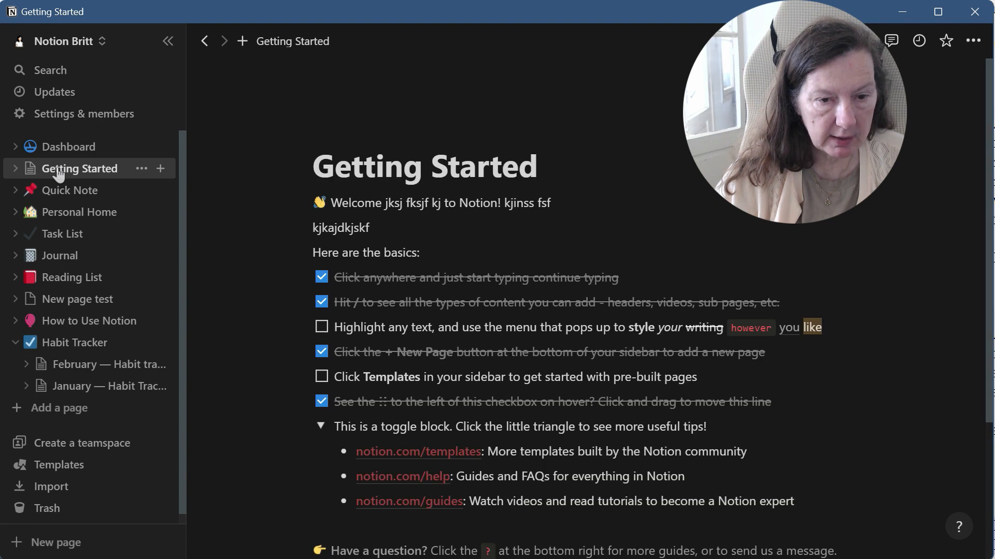
pyautogui.click(141, 170)
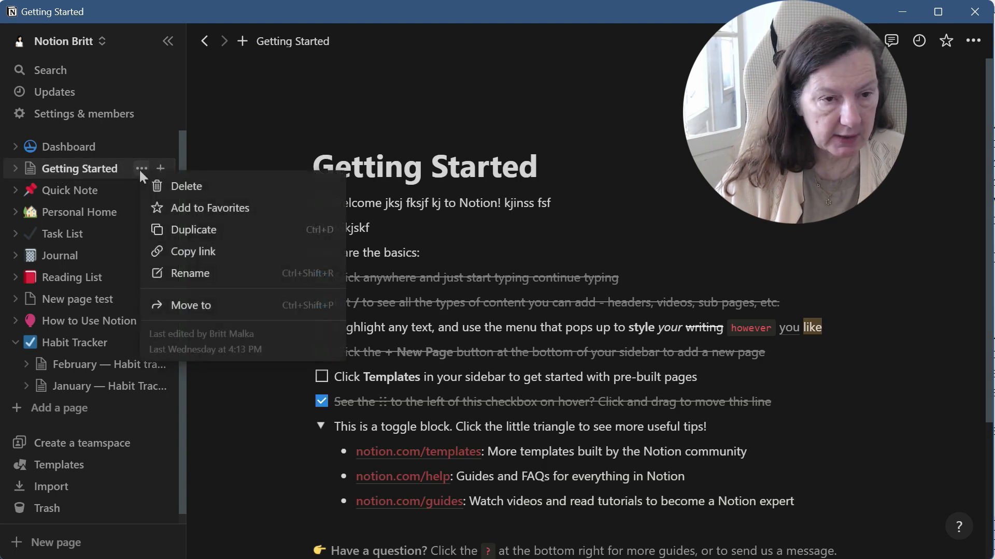
pyautogui.click(179, 186)
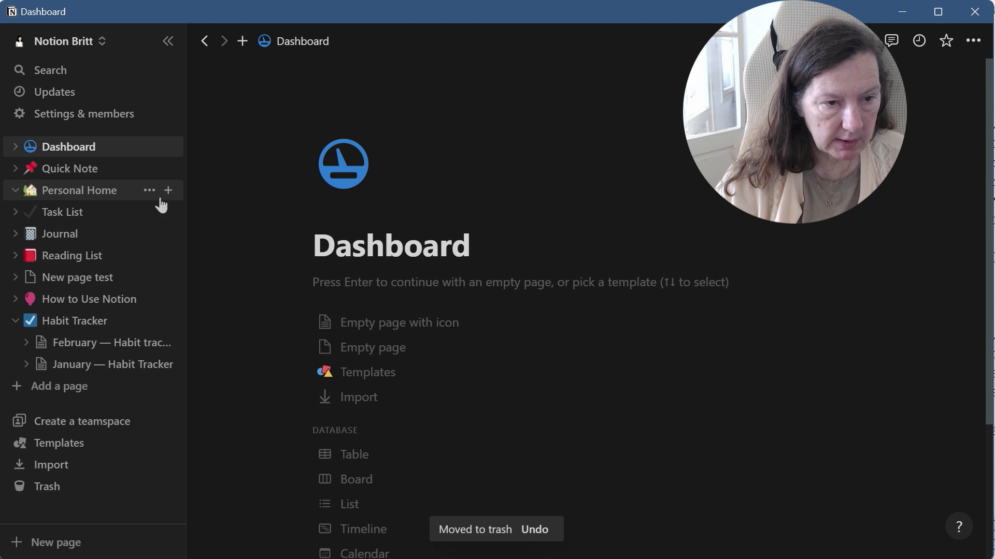
# - Check which subpages Personal Home contains and delete the Personal Home page
pyautogui.click(15, 191)
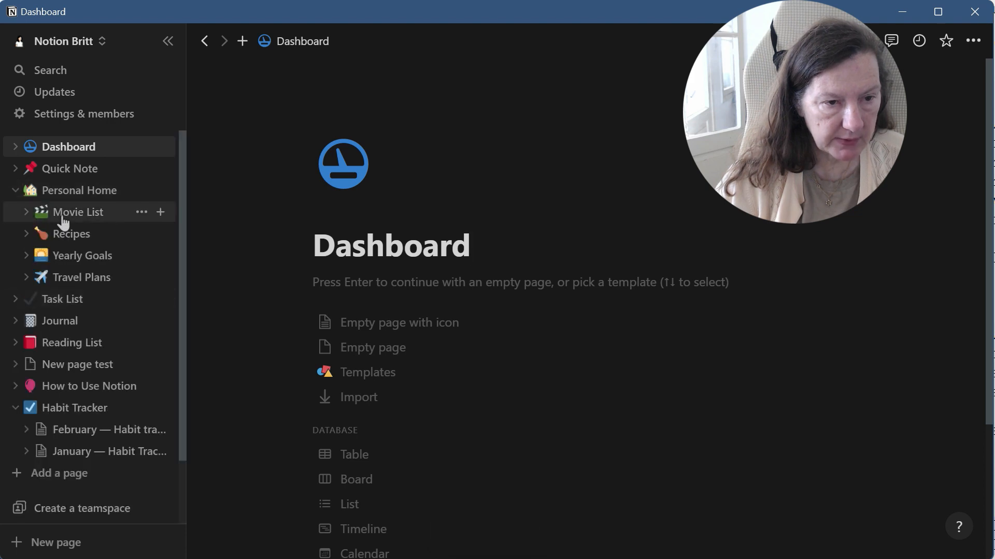
pyautogui.click(16, 192)
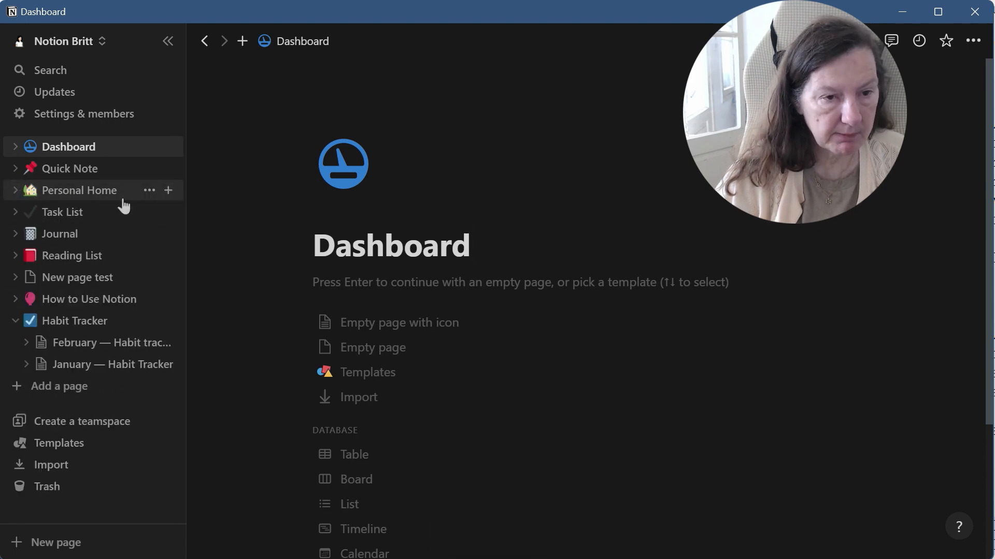
pyautogui.click(149, 191)
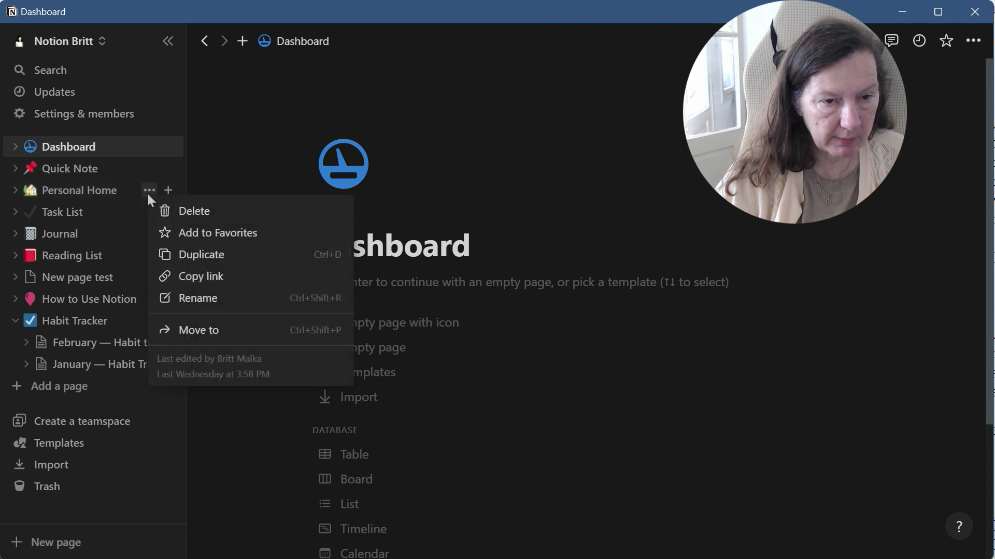
pyautogui.click(208, 213)
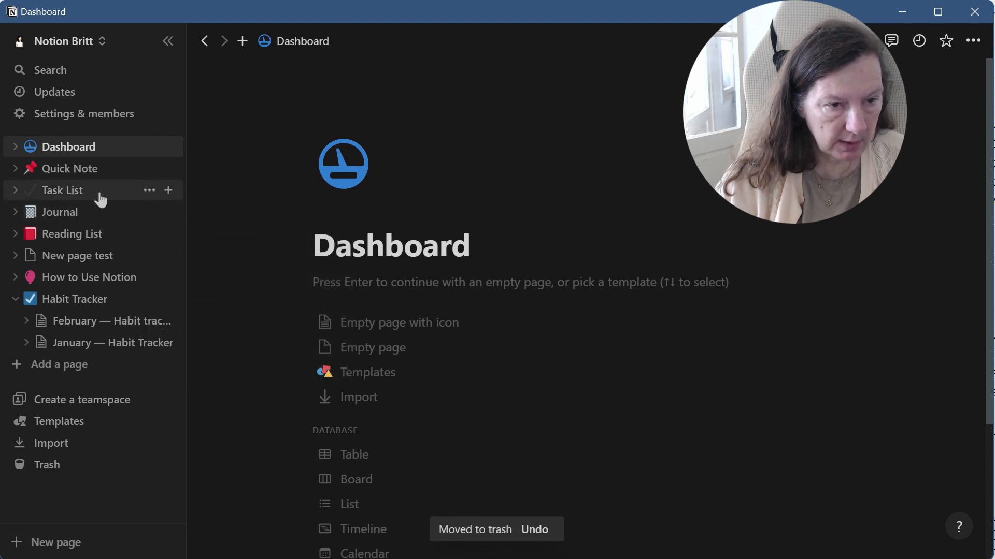
# - Delete the New page test page from the workspace and collapse the Habit Tracker subpages
pyautogui.click(150, 256)
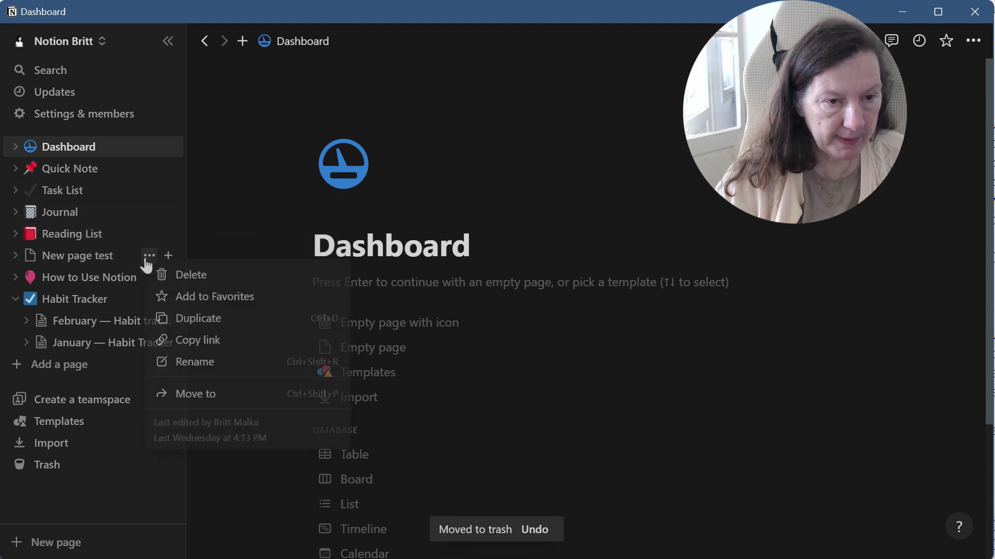
pyautogui.click(167, 272)
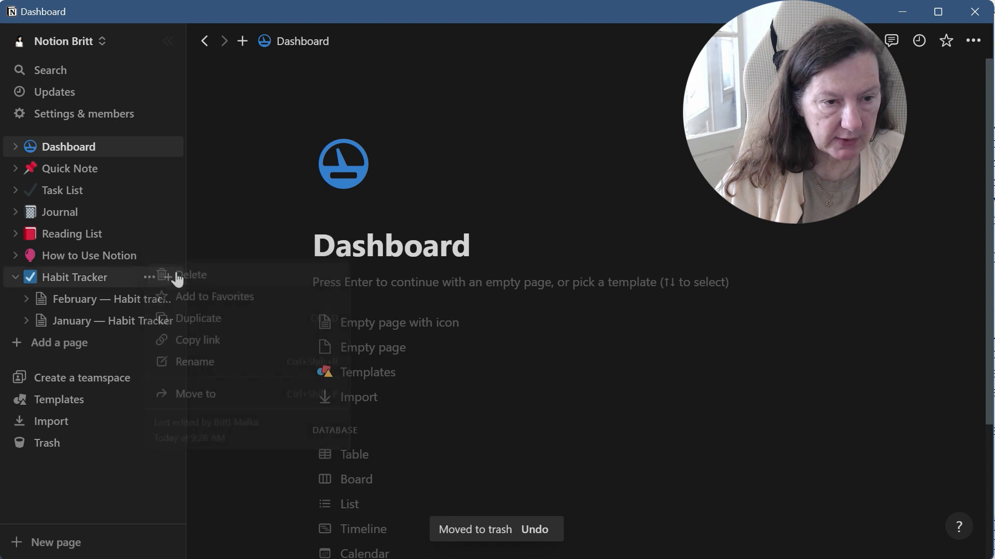
pyautogui.click(15, 278)
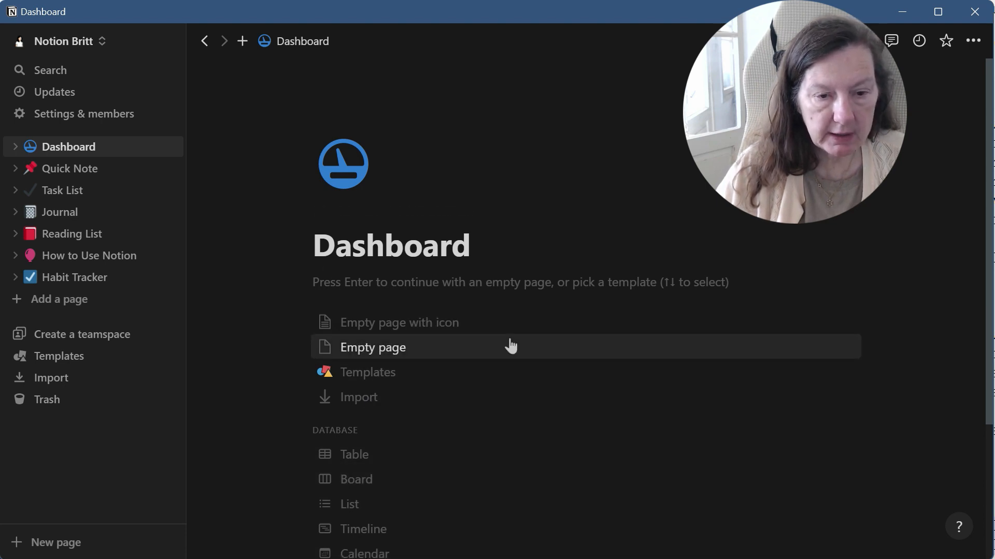
# - Start the Dashboard page's content with the "Empty page with icon" option
pyautogui.scroll(-3, 510, 377)
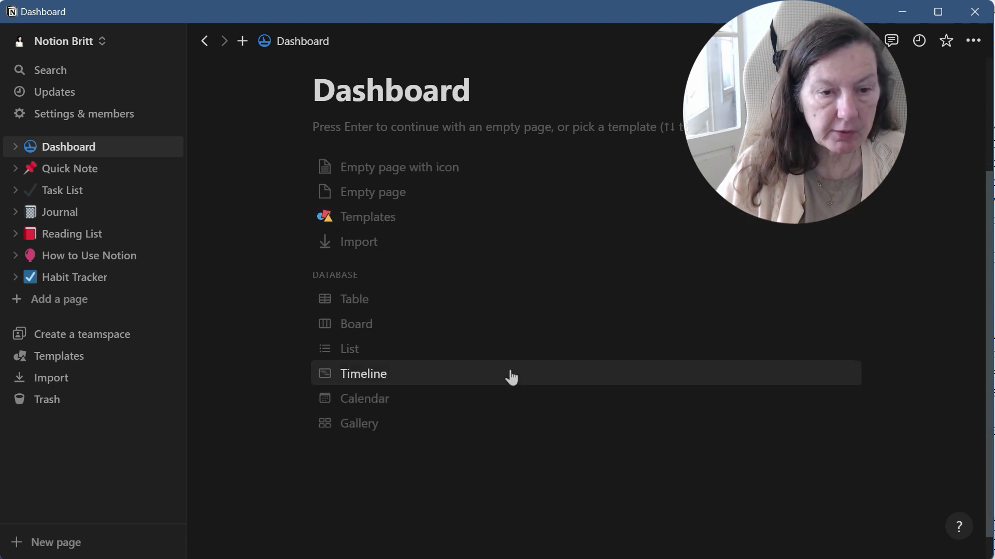
pyautogui.scroll(3, 511, 377)
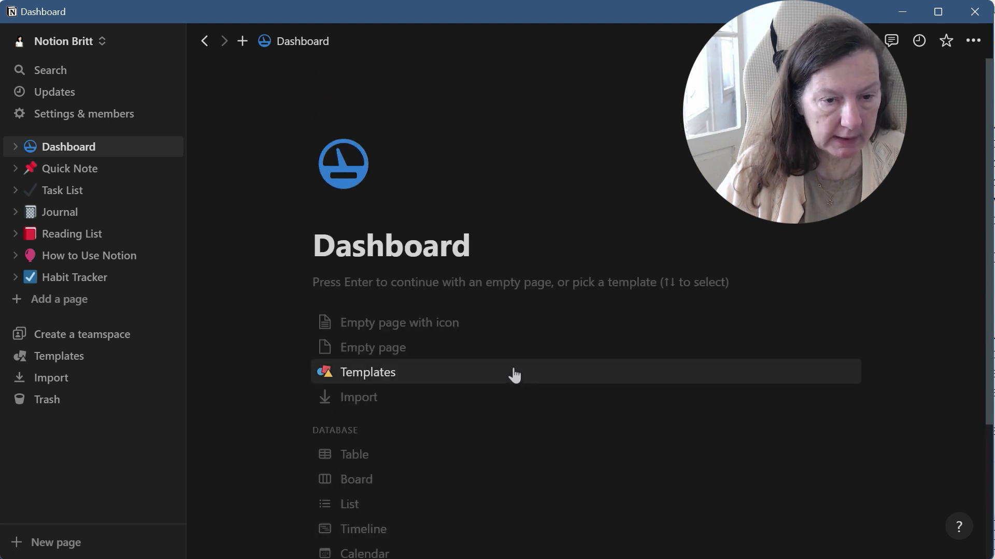
pyautogui.press('Up')
pyautogui.press('Up')
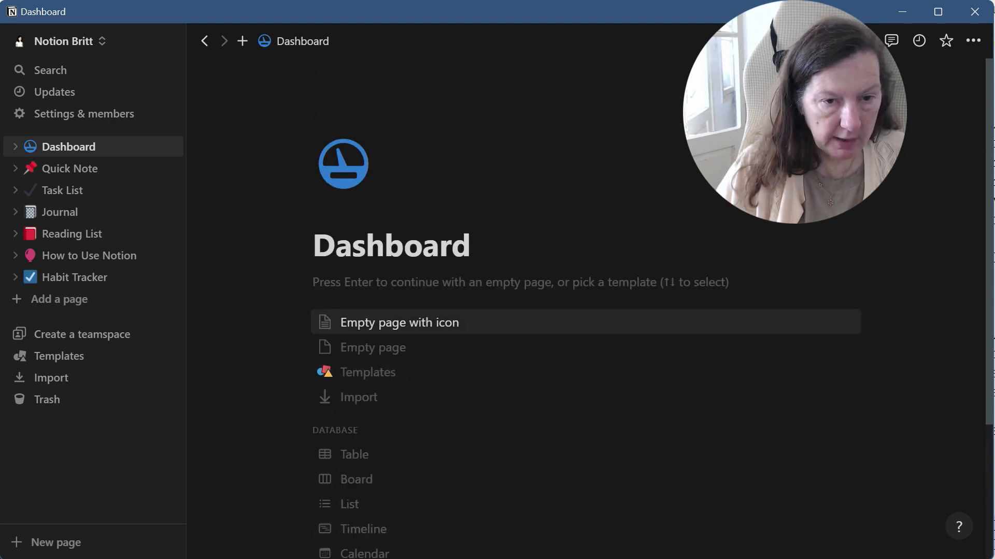
pyautogui.press('Return')
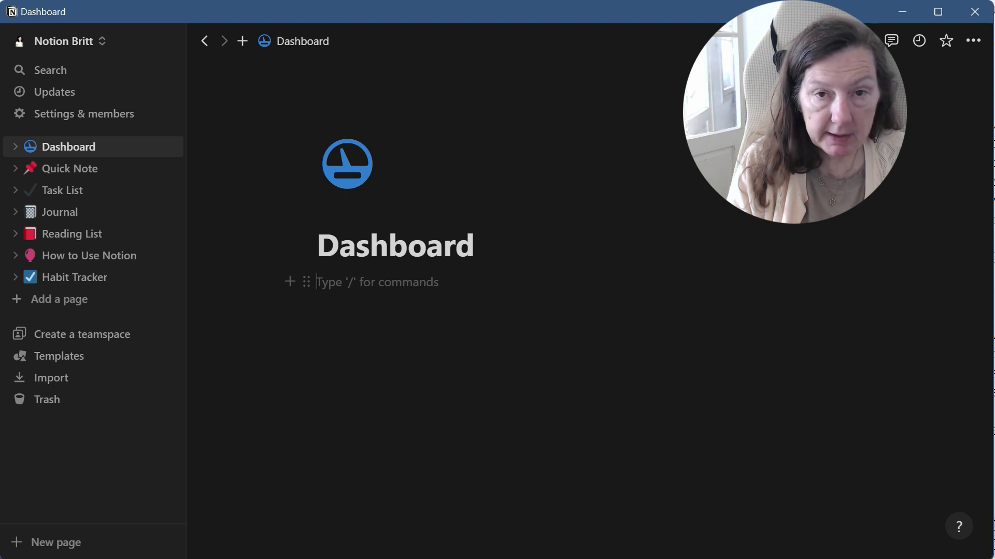
# - Insert a divider under the Dashboard title and leave one blank line beneath it
pyautogui.write('/')
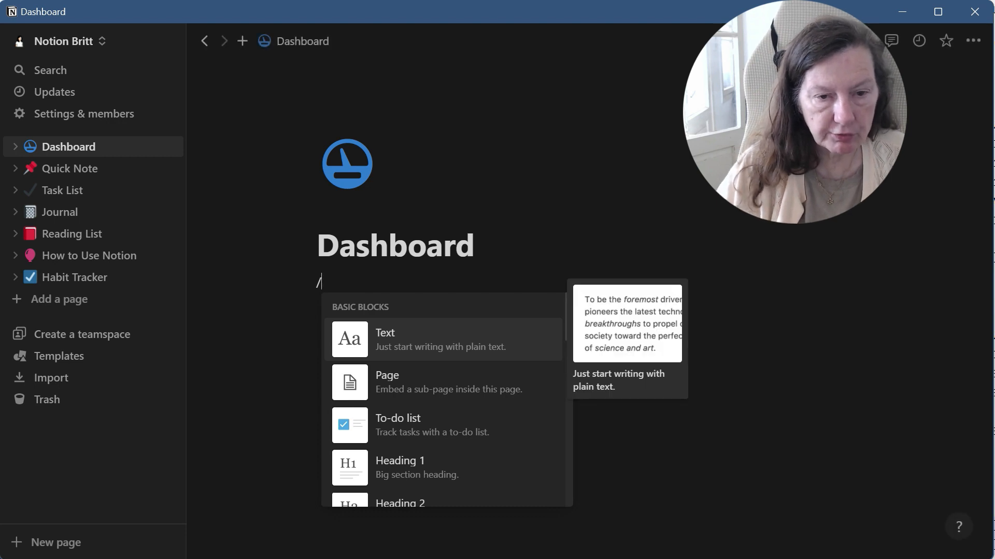
pyautogui.scroll(-7, 471, 342)
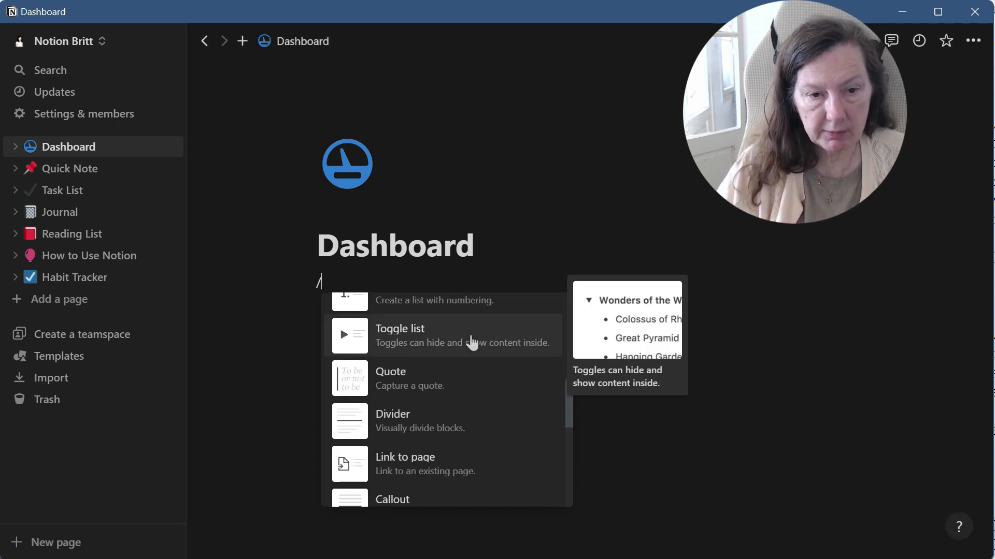
pyautogui.scroll(3, 434, 342)
pyautogui.scroll(4, 434, 342)
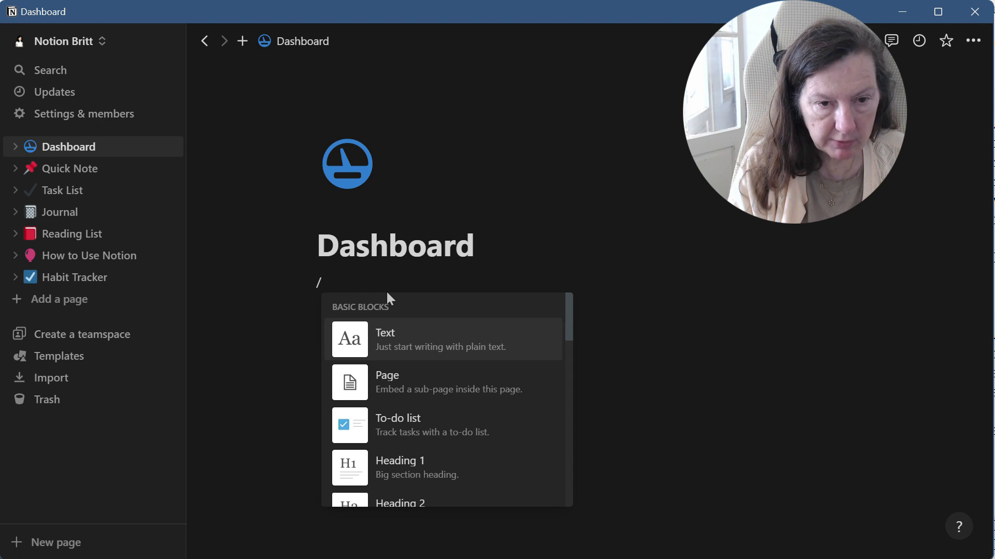
pyautogui.write('di')
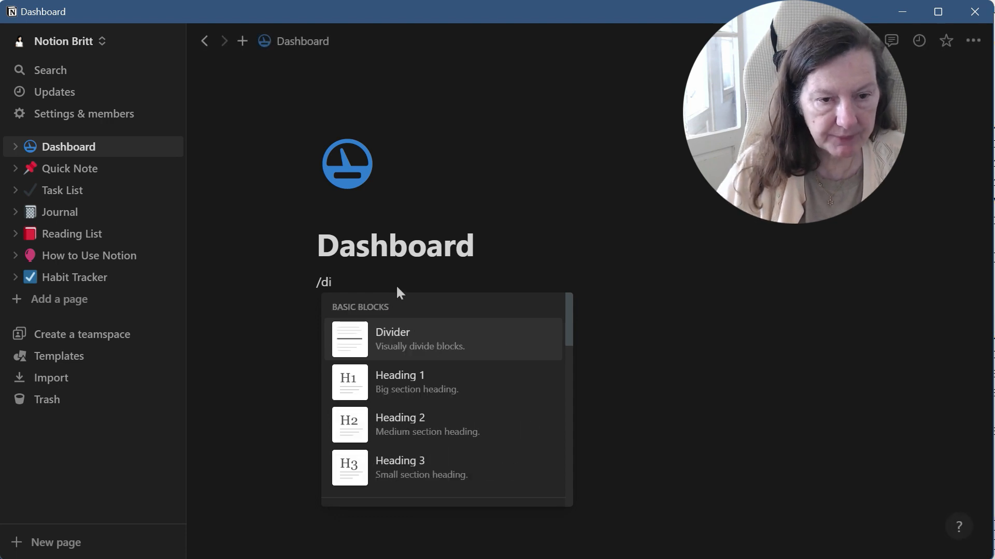
pyautogui.click(410, 335)
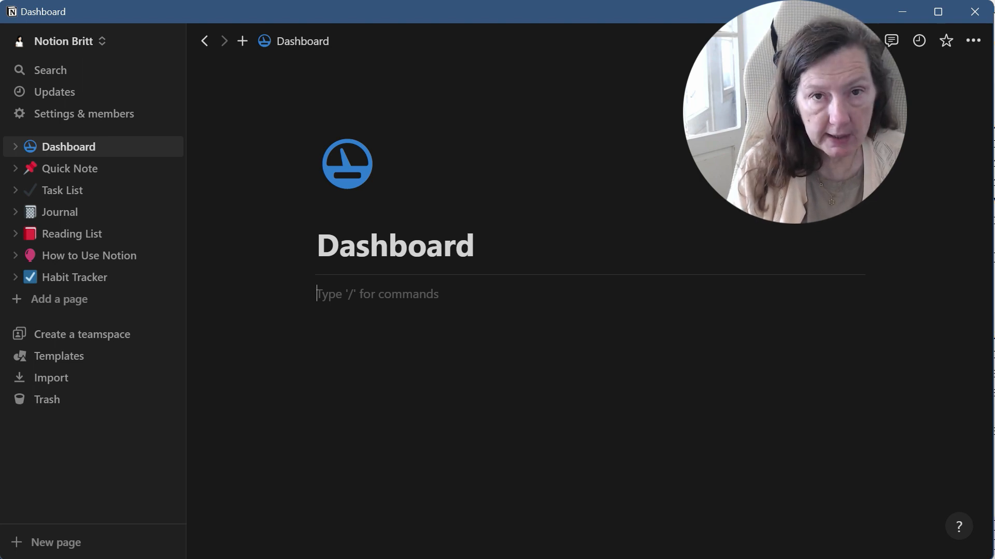
pyautogui.press('Return')
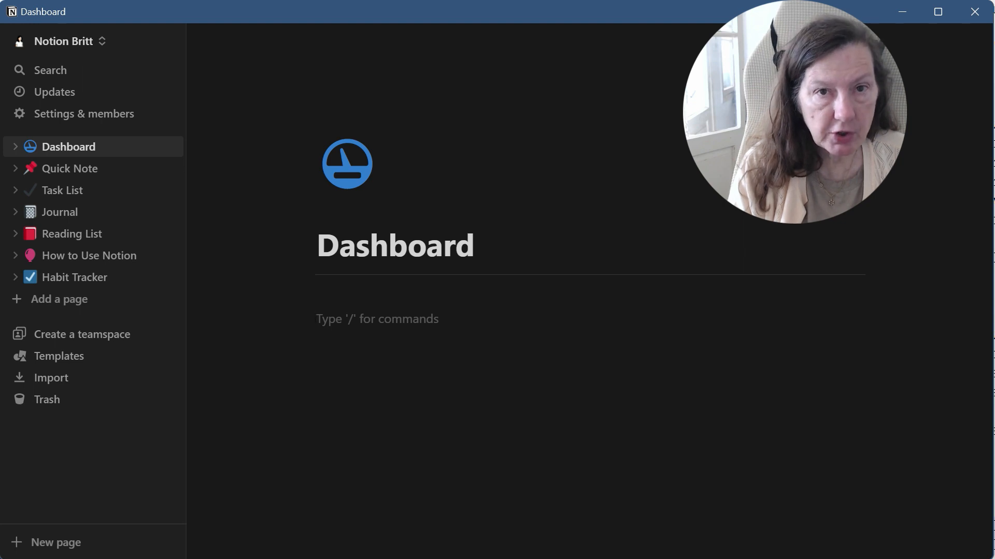
# - Add a Toggle heading 1 named "Daily Journal" below the blank line and expand it
pyautogui.write('/')
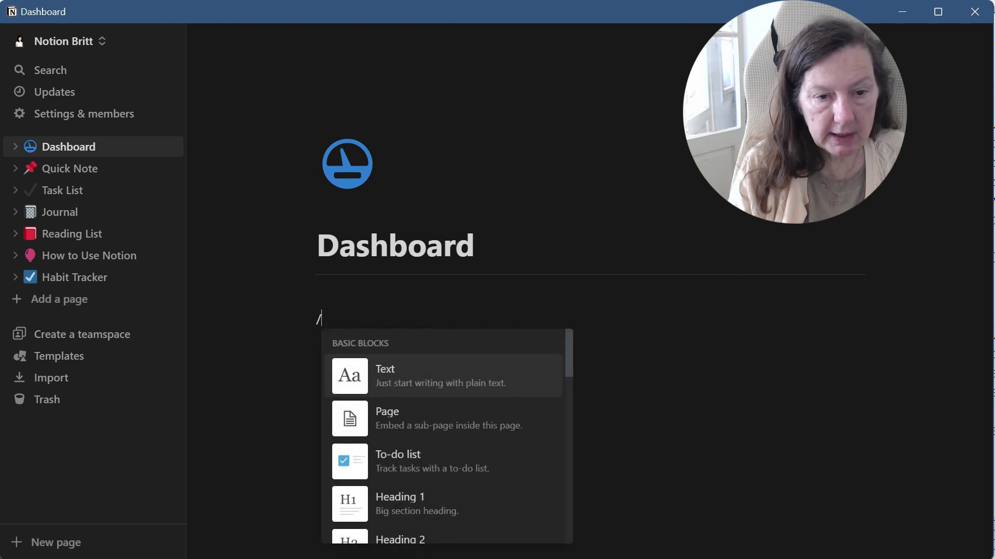
pyautogui.write('tog')
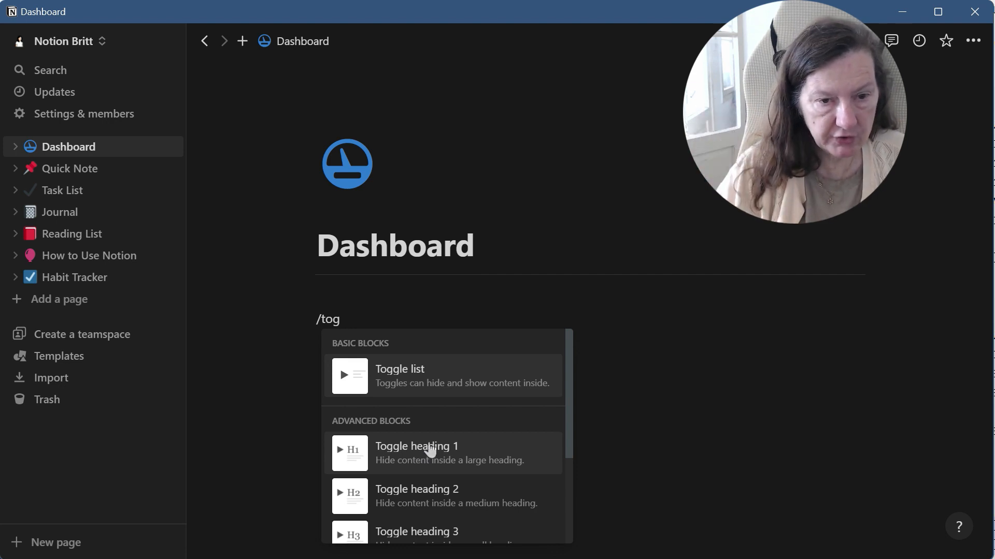
pyautogui.click(430, 450)
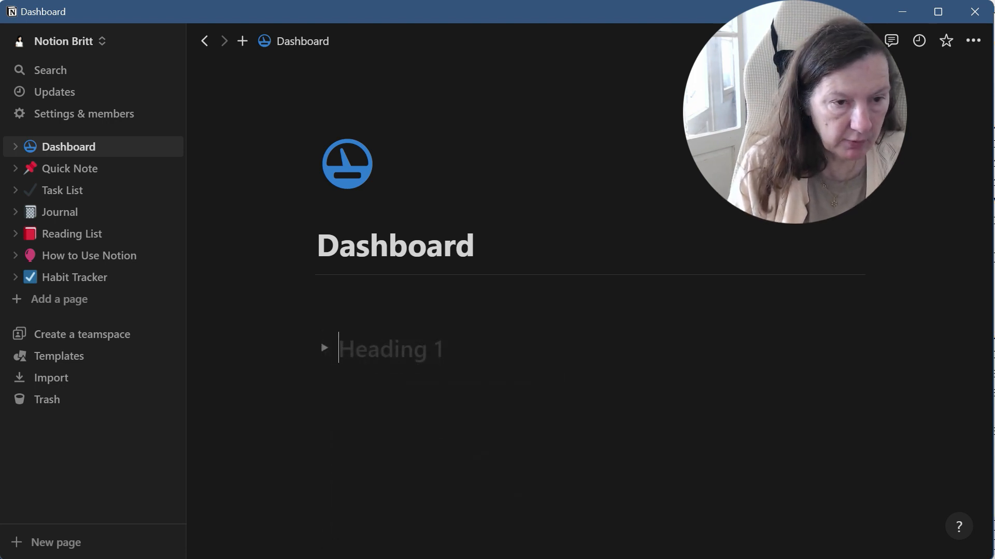
pyautogui.write('Daily ')
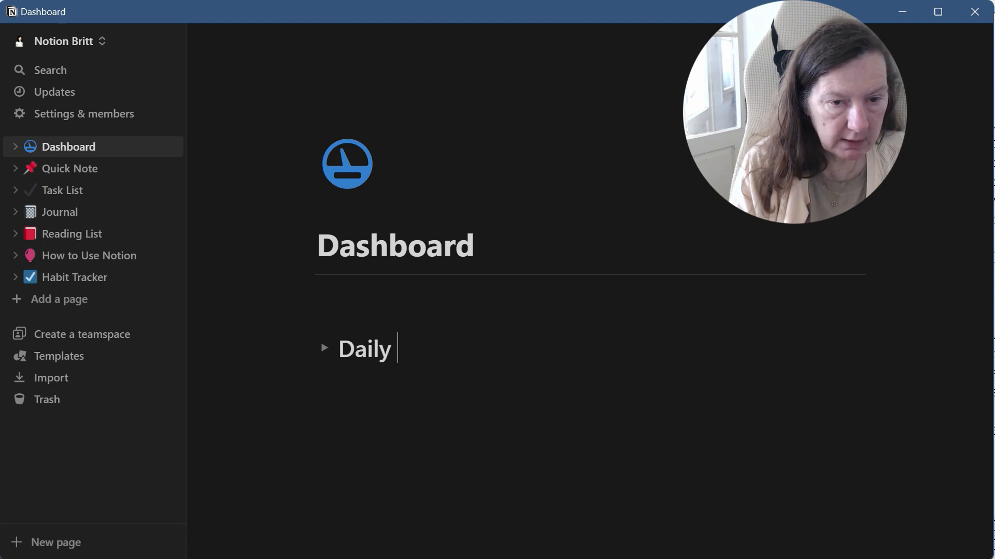
pyautogui.write('Journal')
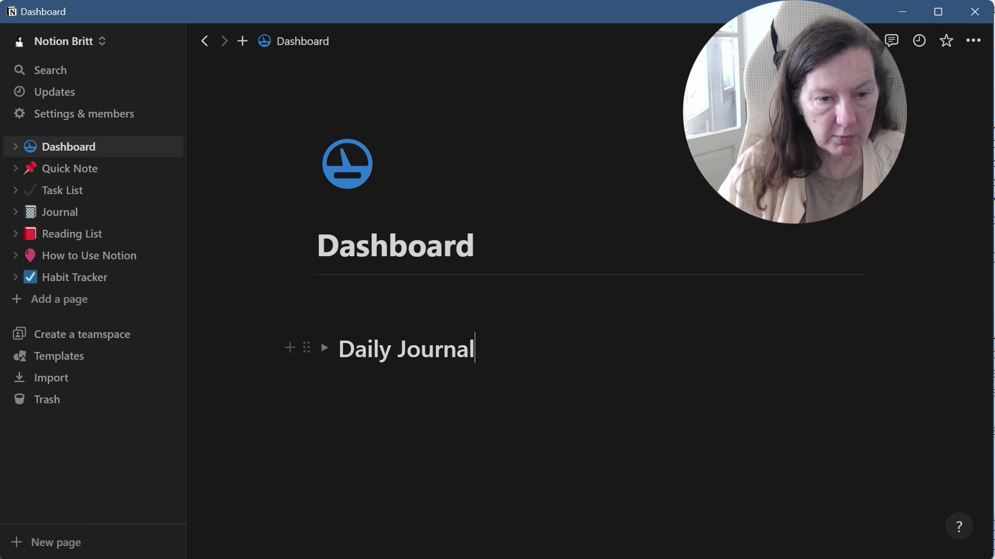
pyautogui.click(324, 348)
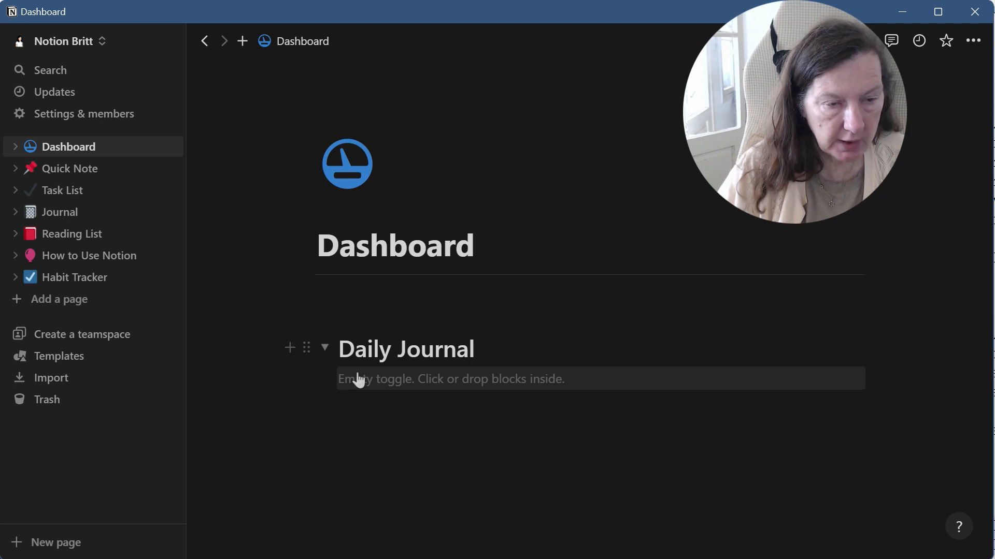
# - Show the Journal page's views in the page list and insert a linked view of a database inside the Daily Journal toggle
pyautogui.click(15, 213)
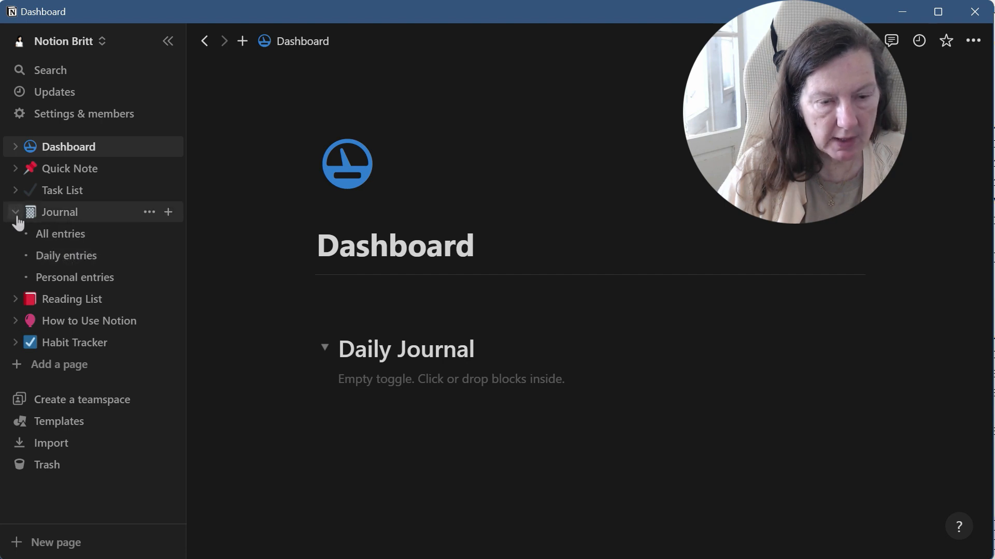
pyautogui.click(351, 388)
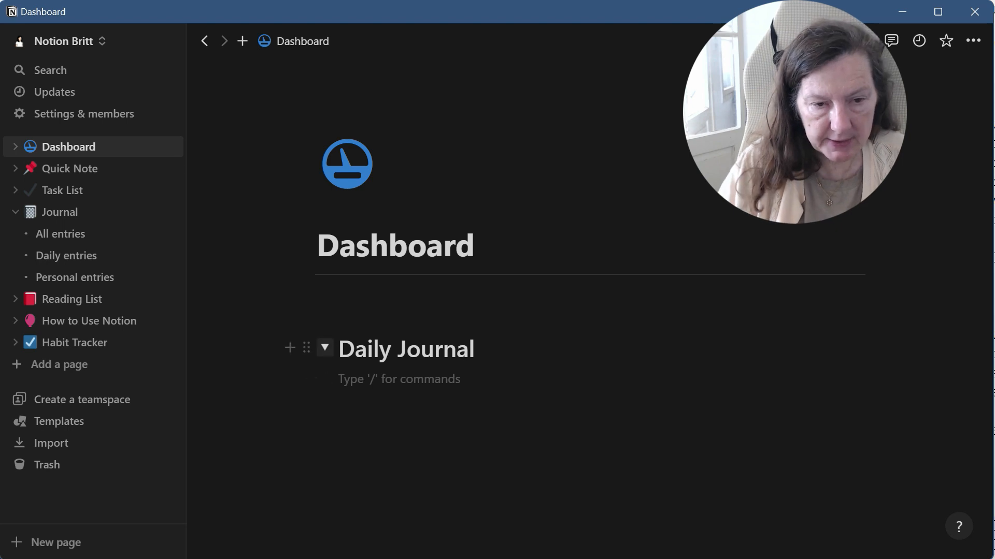
pyautogui.write('/')
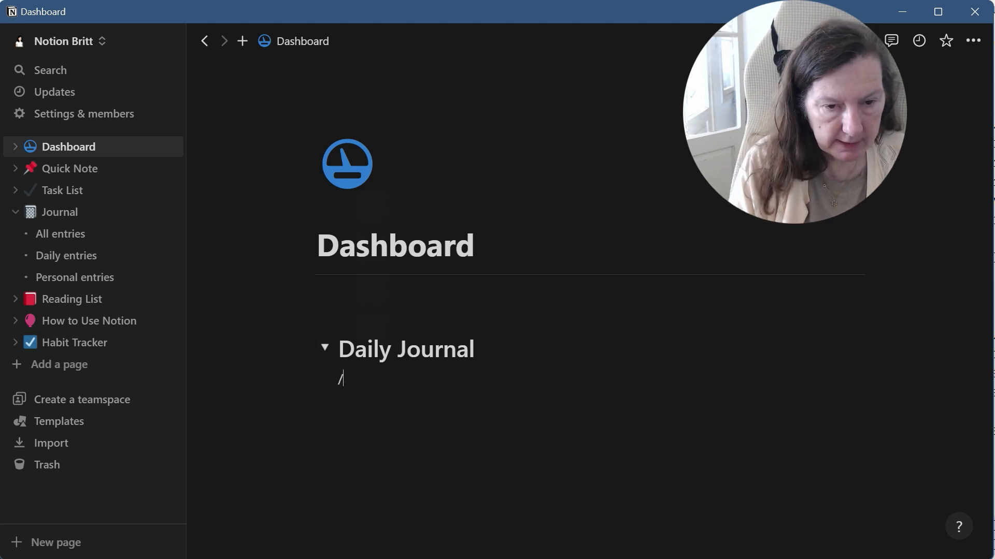
pyautogui.write('linked')
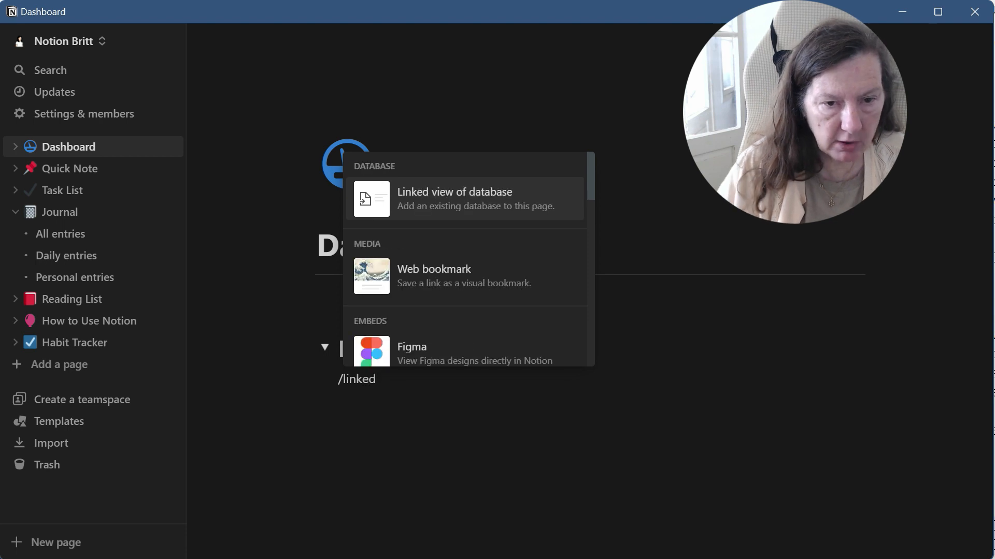
pyautogui.moveTo(419, 214)
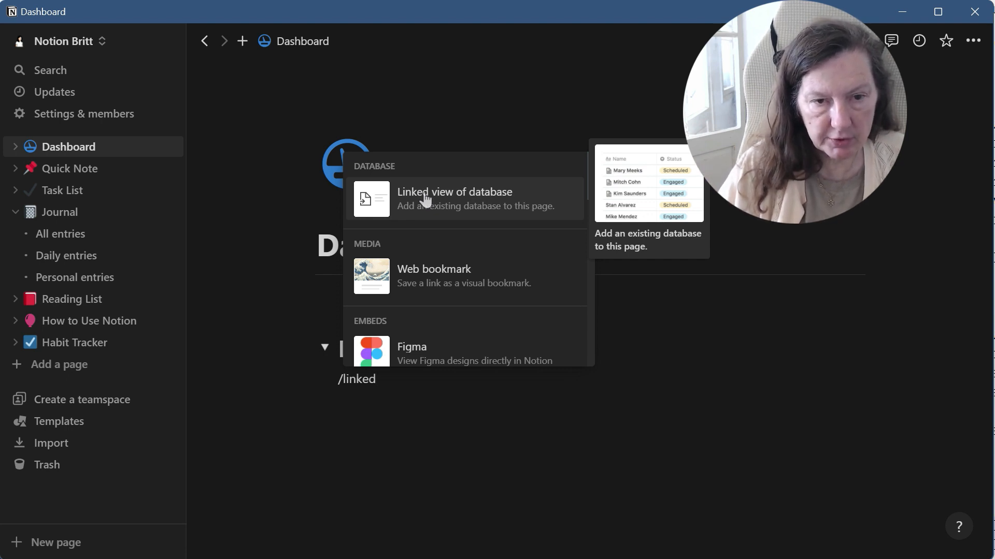
pyautogui.click(425, 199)
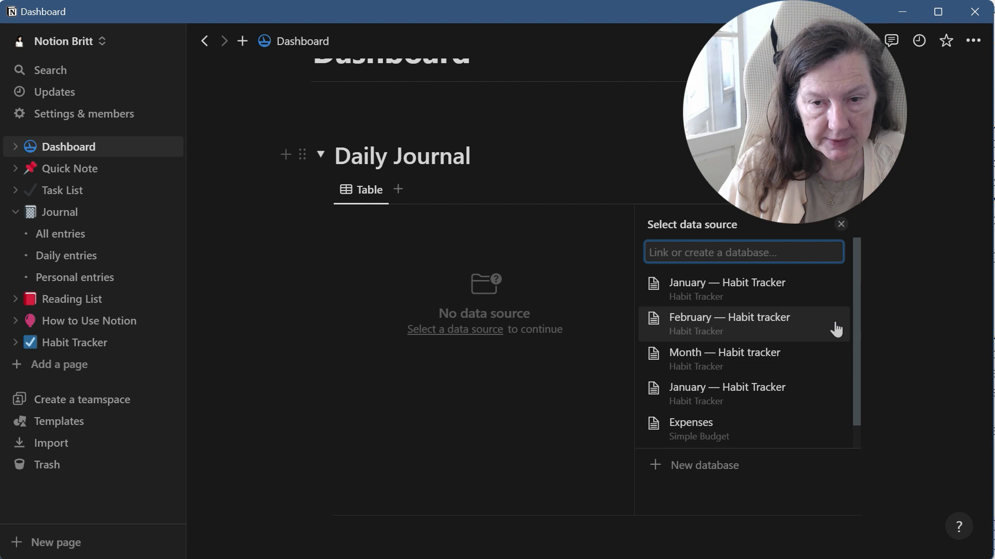
# - Choose the Journal database from the full list of data sources for the linked view
pyautogui.scroll(-1, 835, 329)
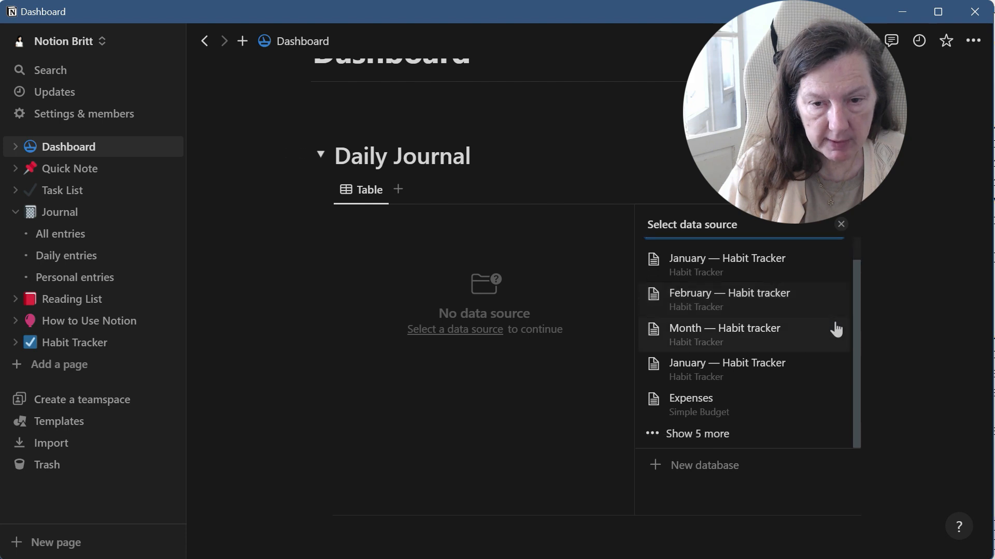
pyautogui.click(734, 437)
pyautogui.scroll(-5, 783, 389)
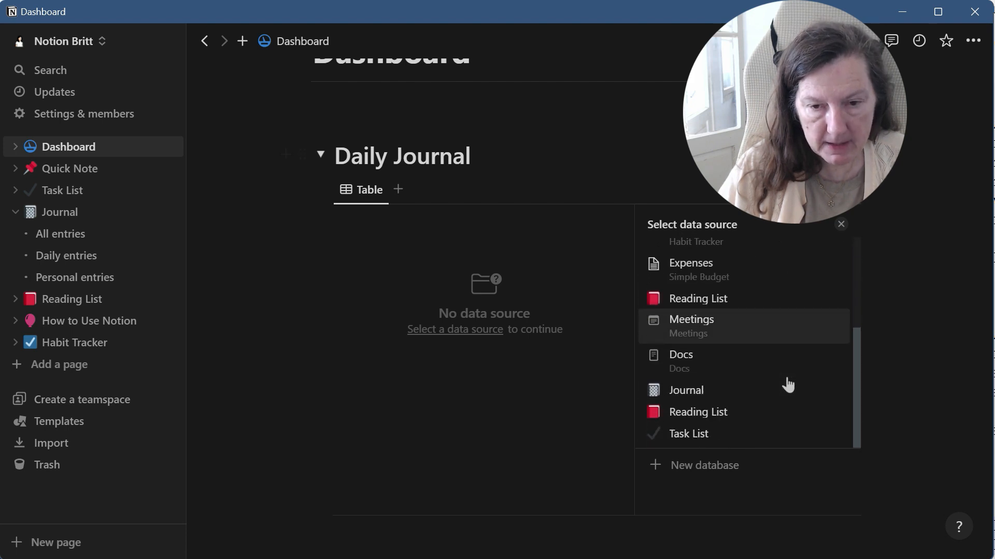
pyautogui.click(688, 397)
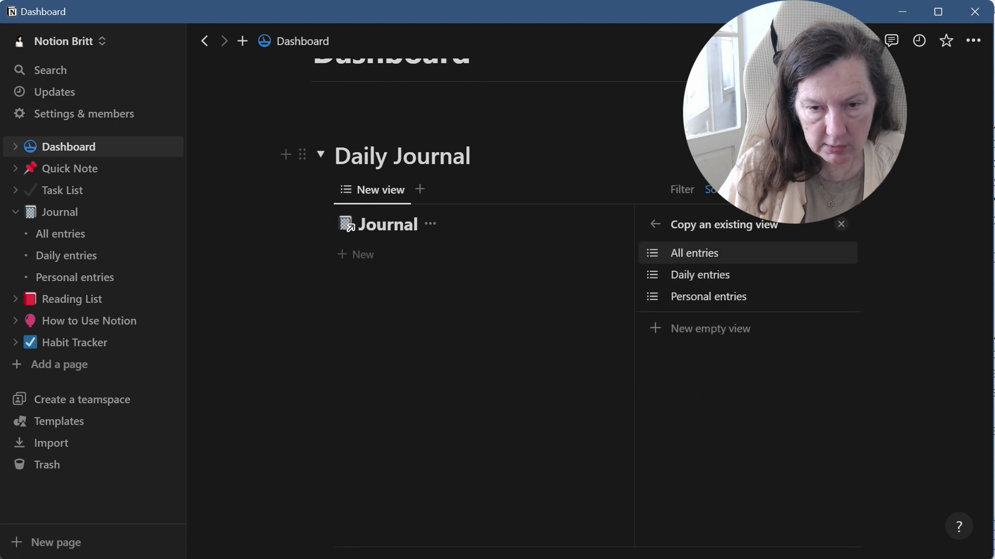
# - Preview the Personal entries view, apply the existing Daily entries view to the linked Journal database, and close its view options
pyautogui.click(705, 296)
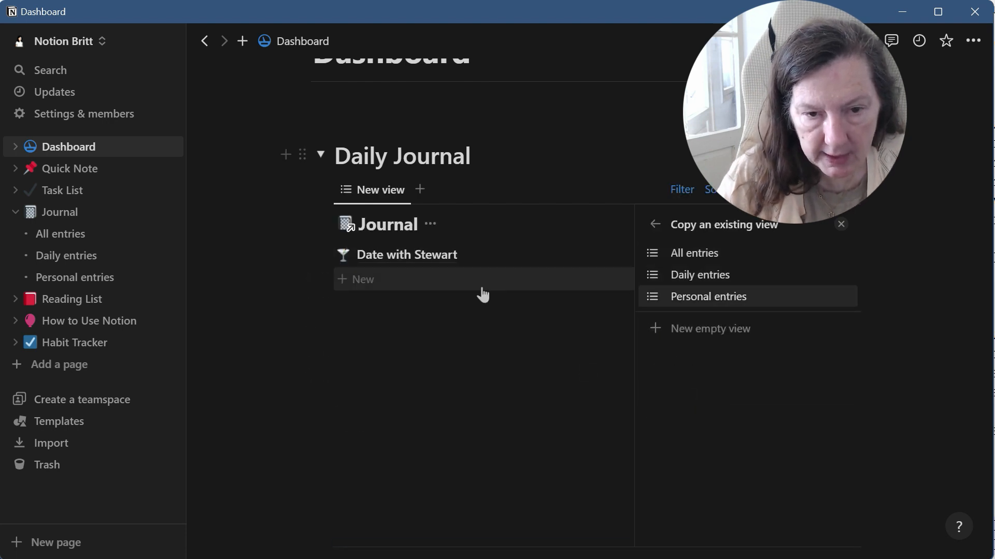
pyautogui.click(720, 277)
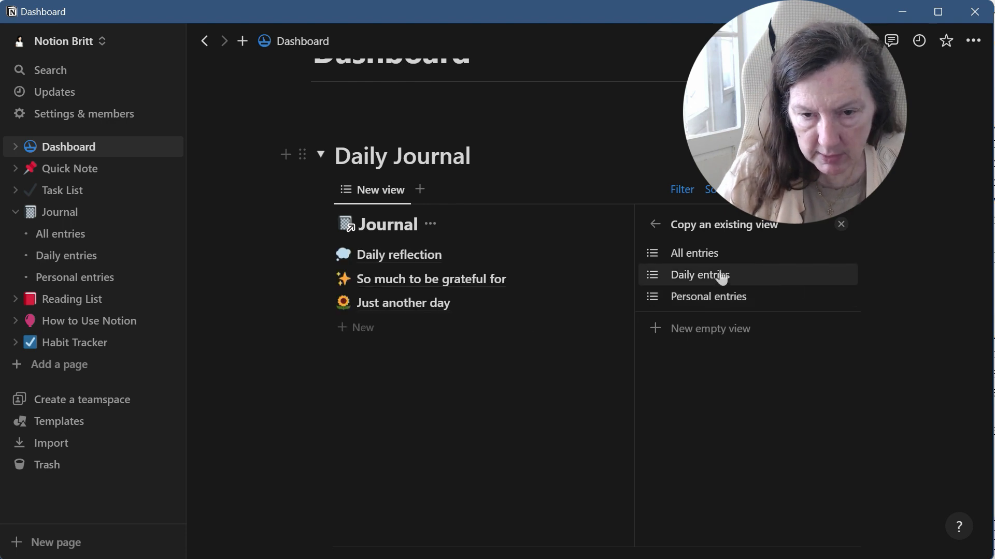
pyautogui.click(722, 277)
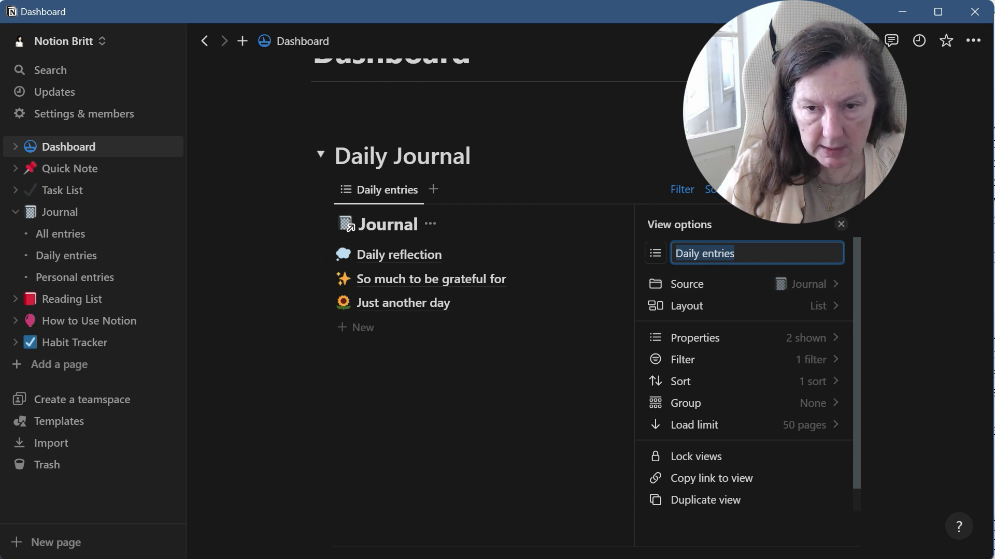
pyautogui.scroll(-1, 695, 428)
pyautogui.scroll(1, 696, 428)
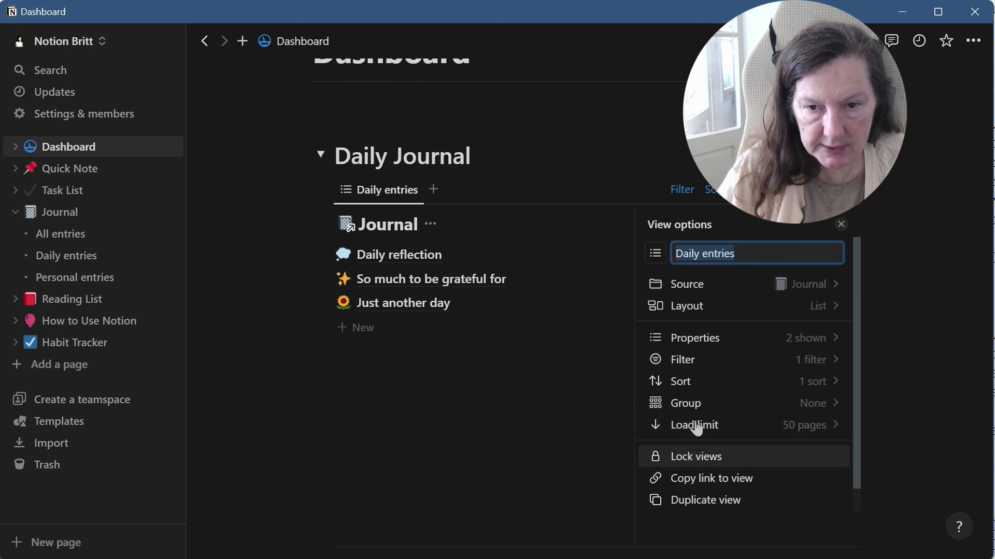
pyautogui.click(474, 156)
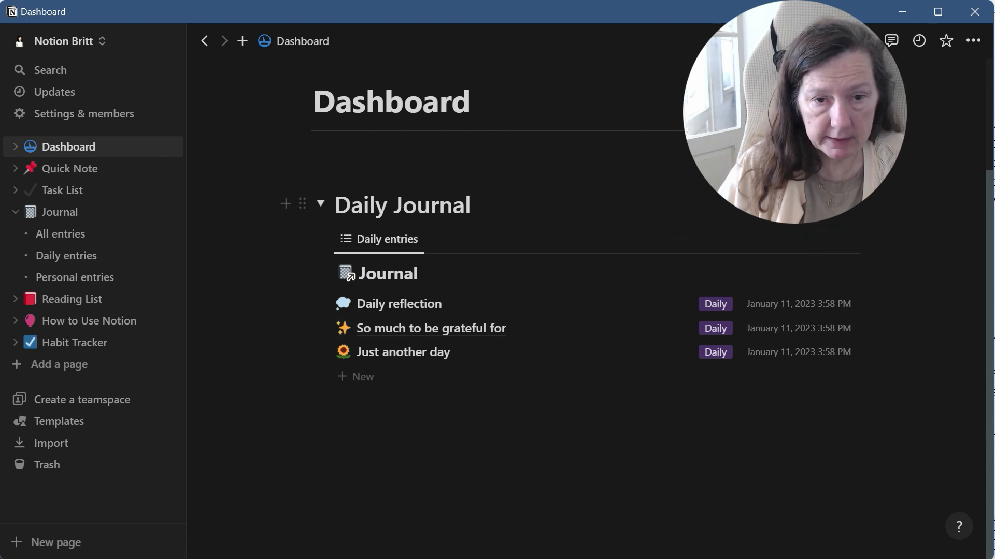
# - Collapse and re-expand the Daily Journal toggle to check how its linked database hides and shows
pyautogui.click(321, 205)
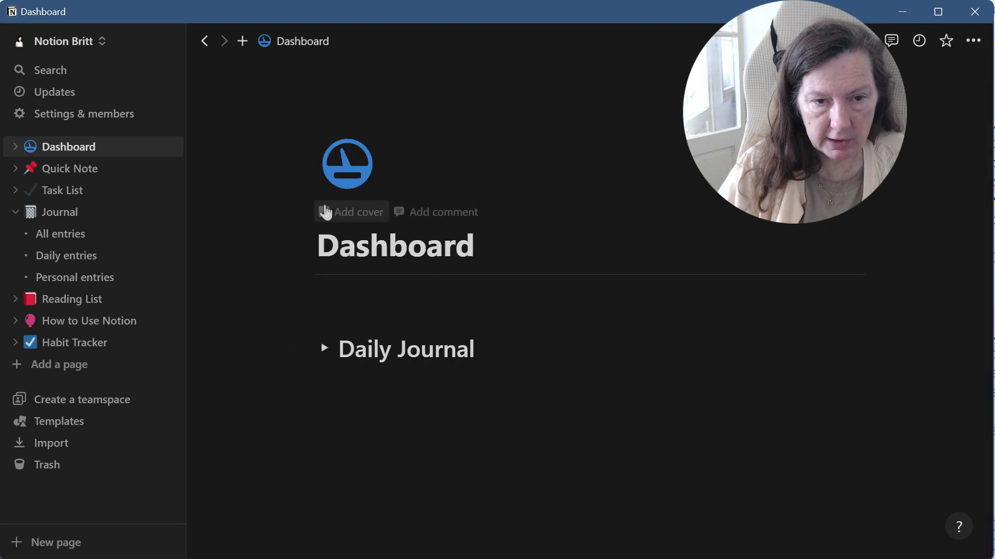
pyautogui.click(323, 349)
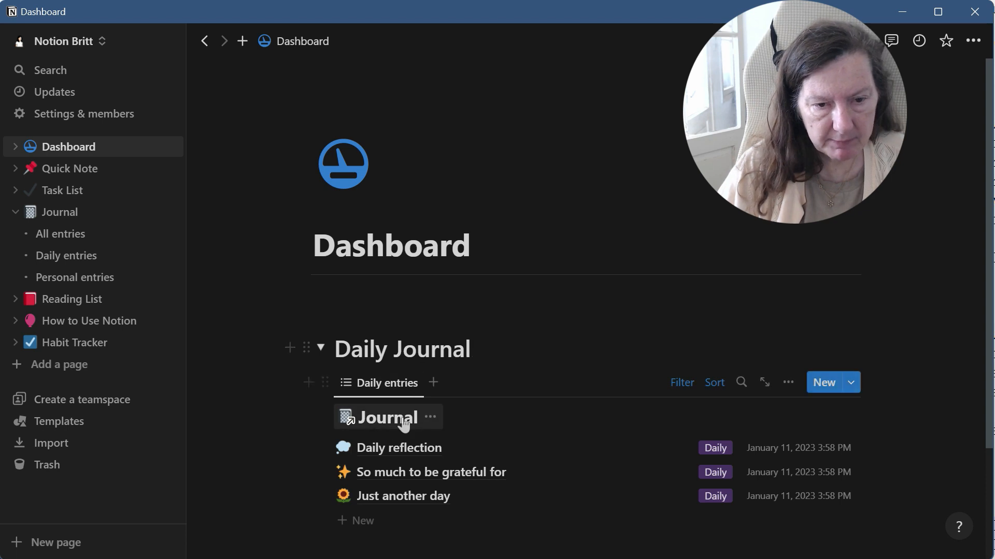
# - Hide the database title of the linked Journal view and collapse the Daily Journal toggle
pyautogui.click(431, 418)
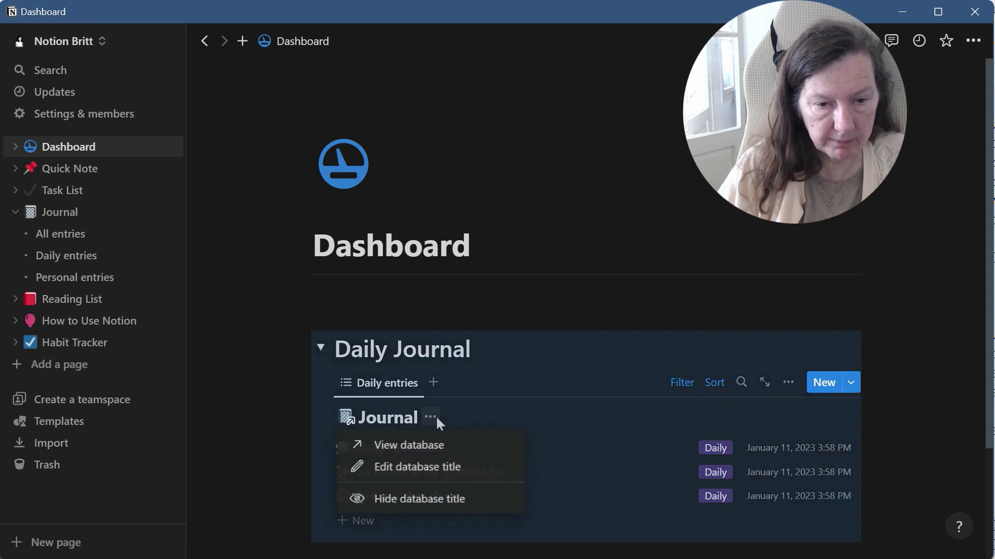
pyautogui.click(433, 500)
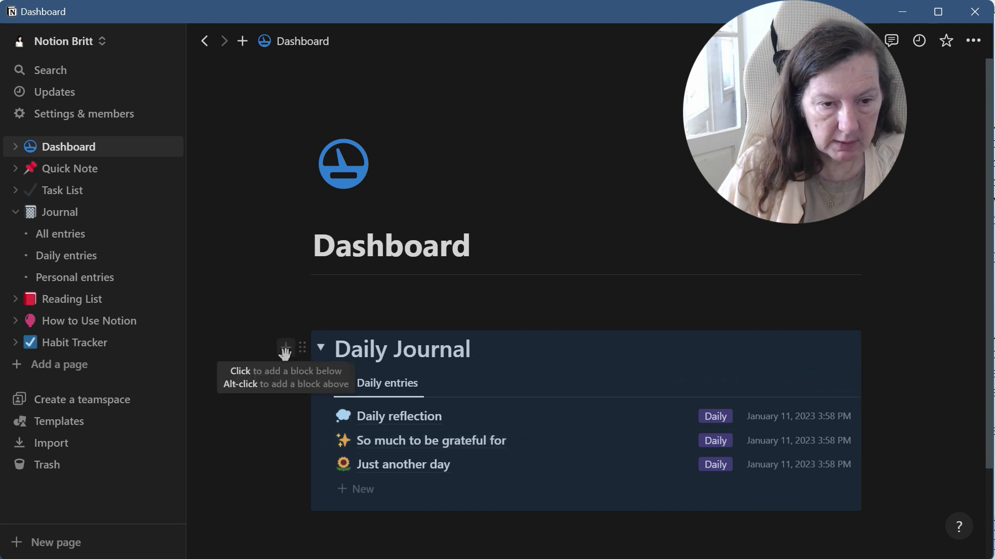
pyautogui.click(321, 347)
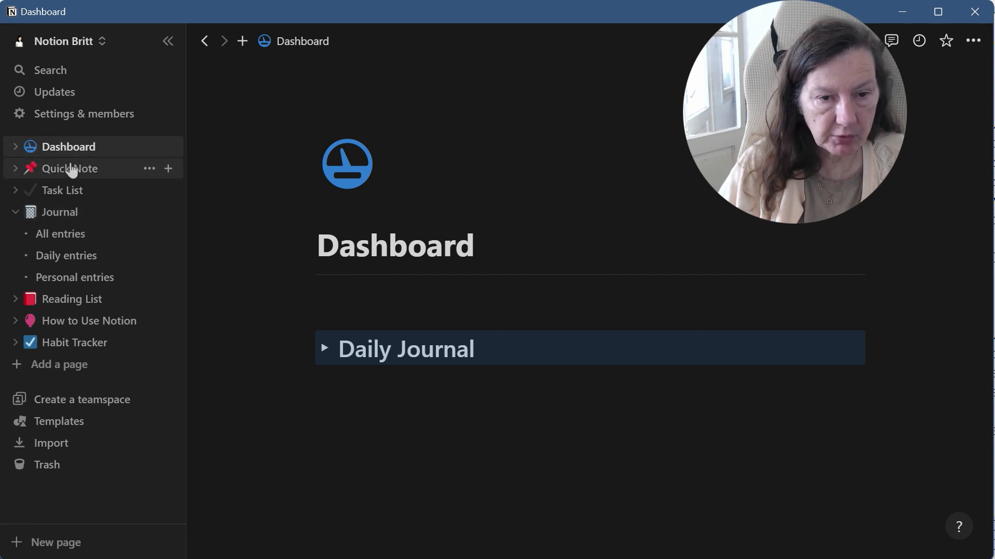
# - Add several blank lines below the Daily Journal toggle and insert a divider beneath them
pyautogui.click(363, 381)
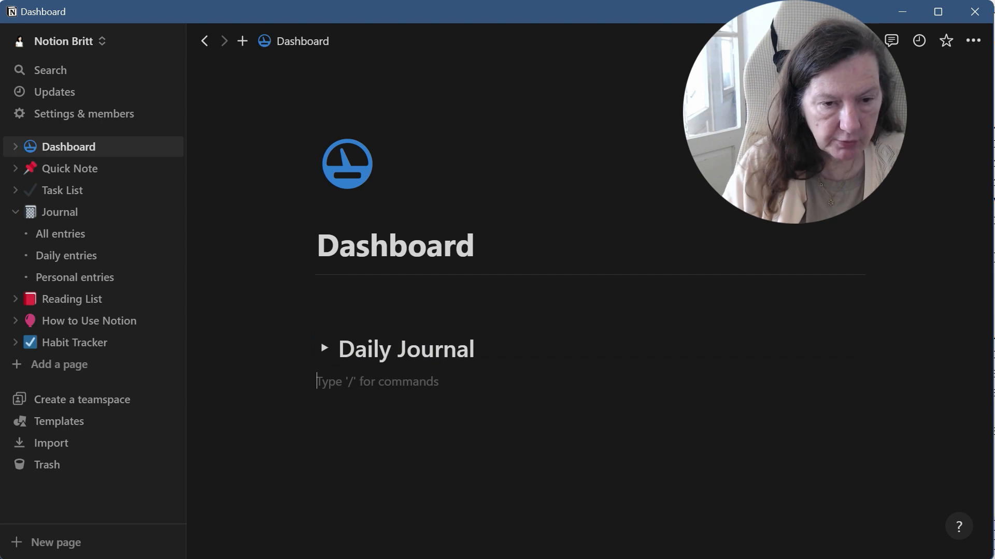
pyautogui.press('Return')
pyautogui.press('Return')
pyautogui.press('Return')
pyautogui.press('Return')
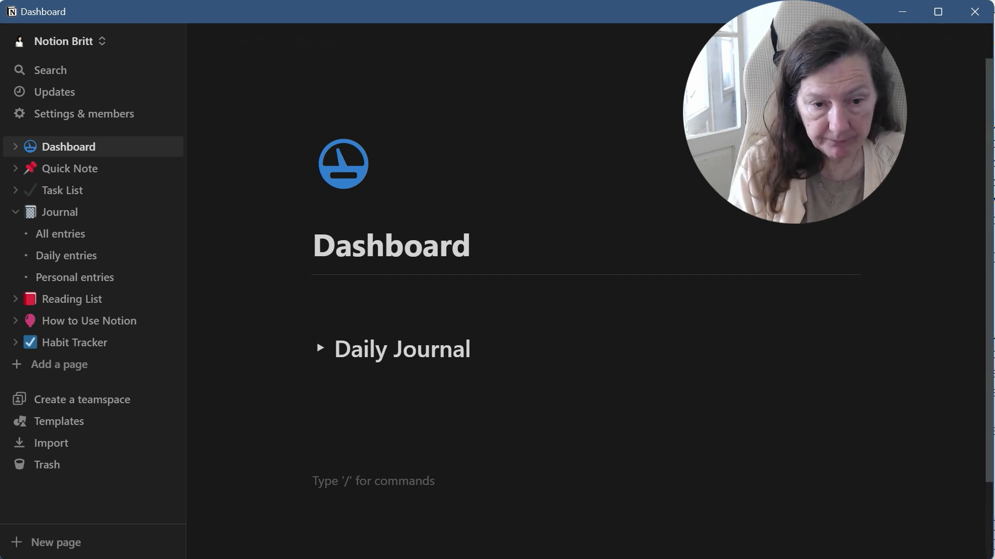
pyautogui.write('/div')
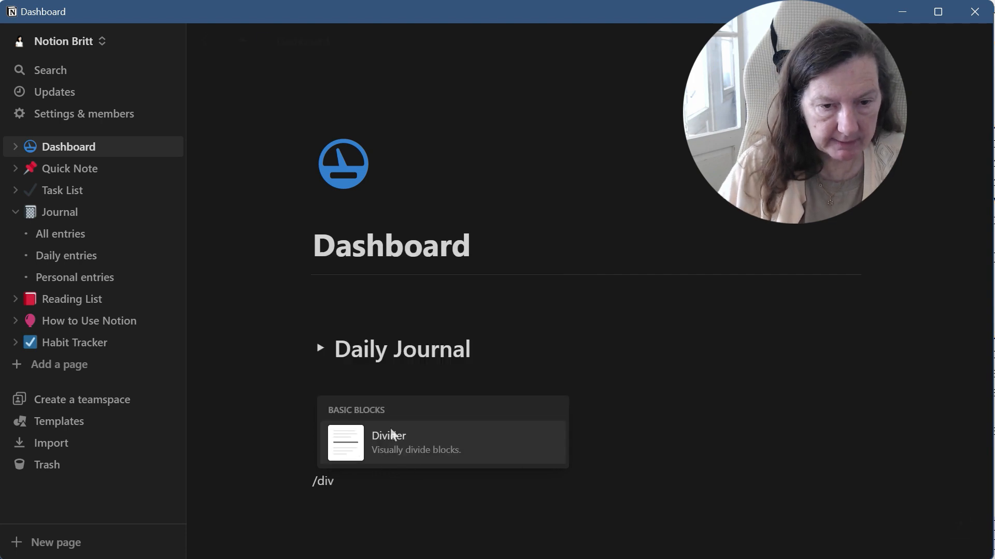
pyautogui.click(391, 435)
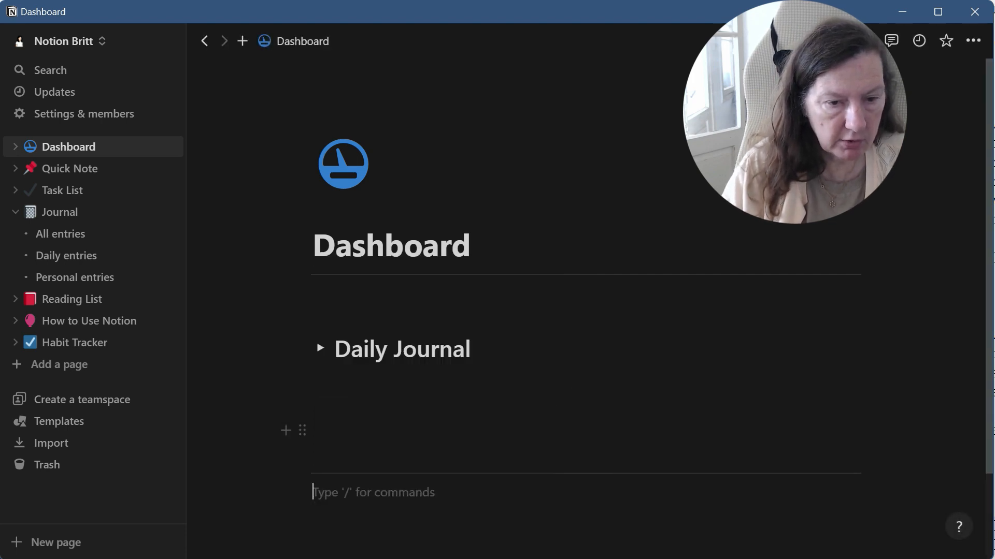
# - Leave an empty line below the divider and add a Toggle heading 3 titled "Databases"
pyautogui.press('Return')
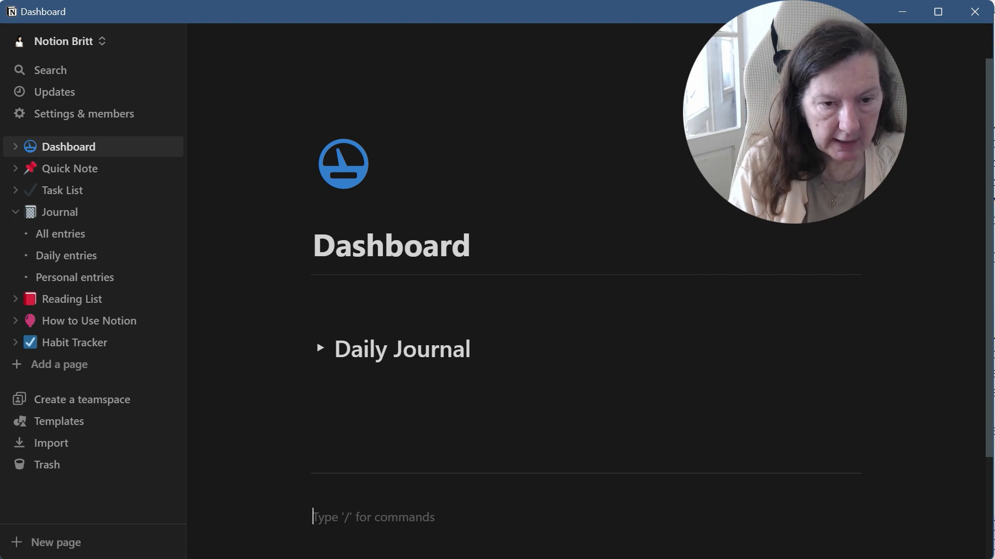
pyautogui.write('/')
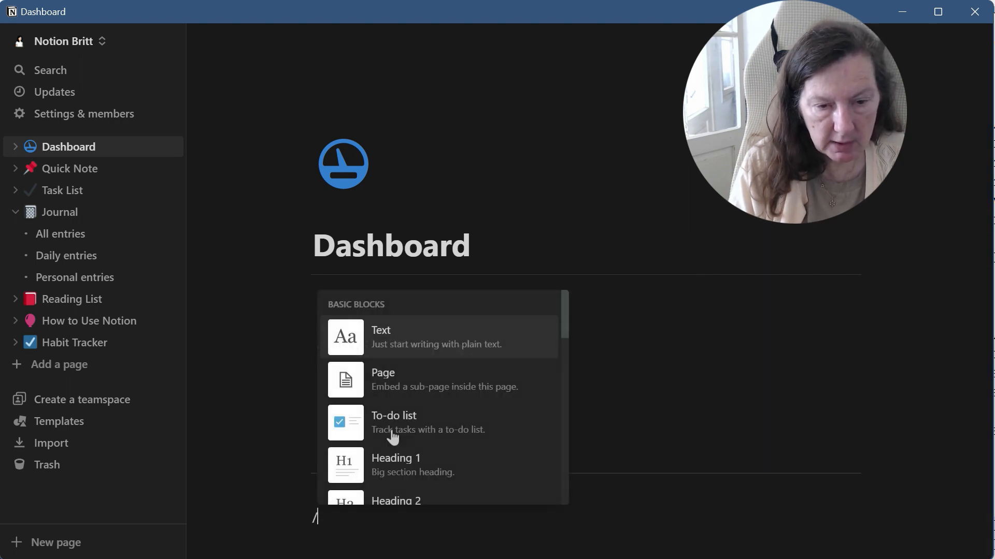
pyautogui.write('to')
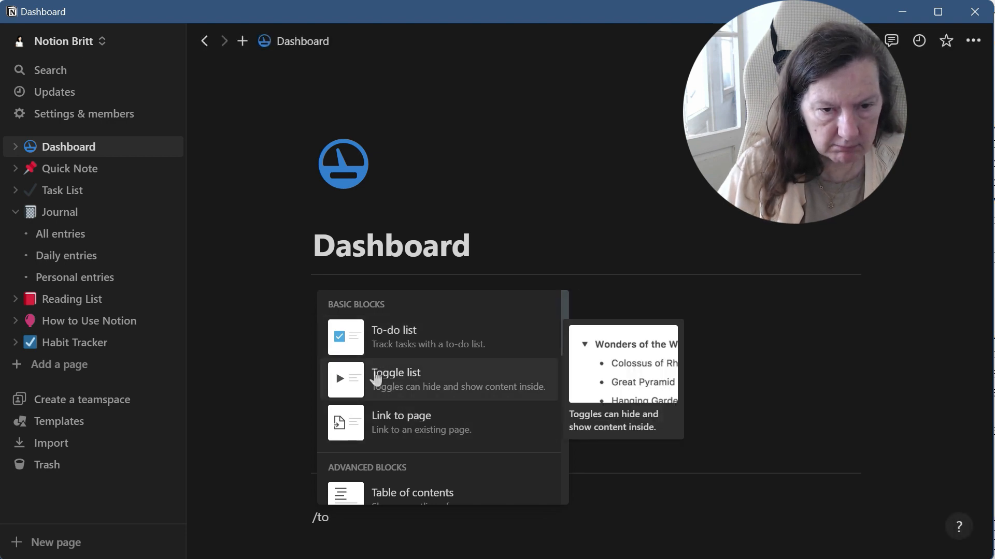
pyautogui.scroll(-5, 374, 378)
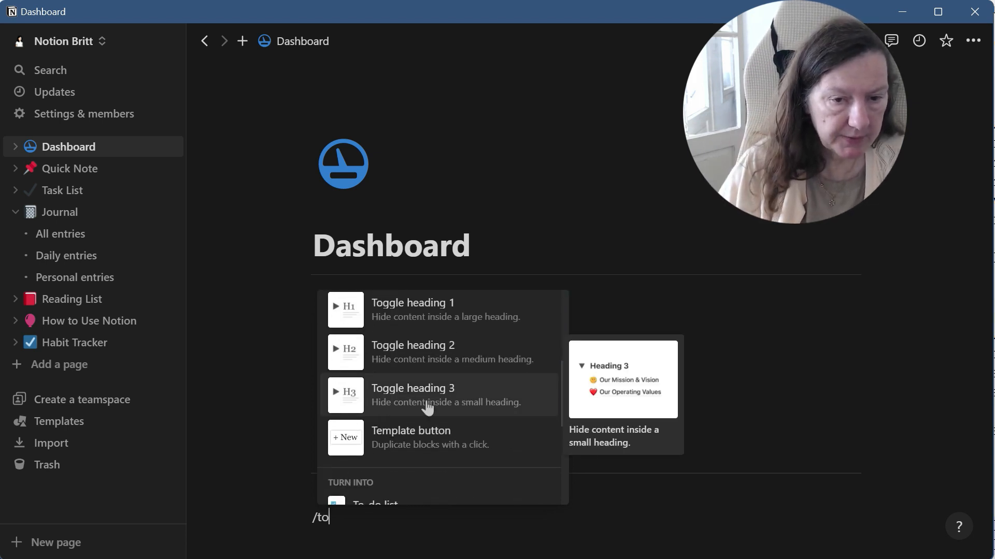
pyautogui.click(428, 408)
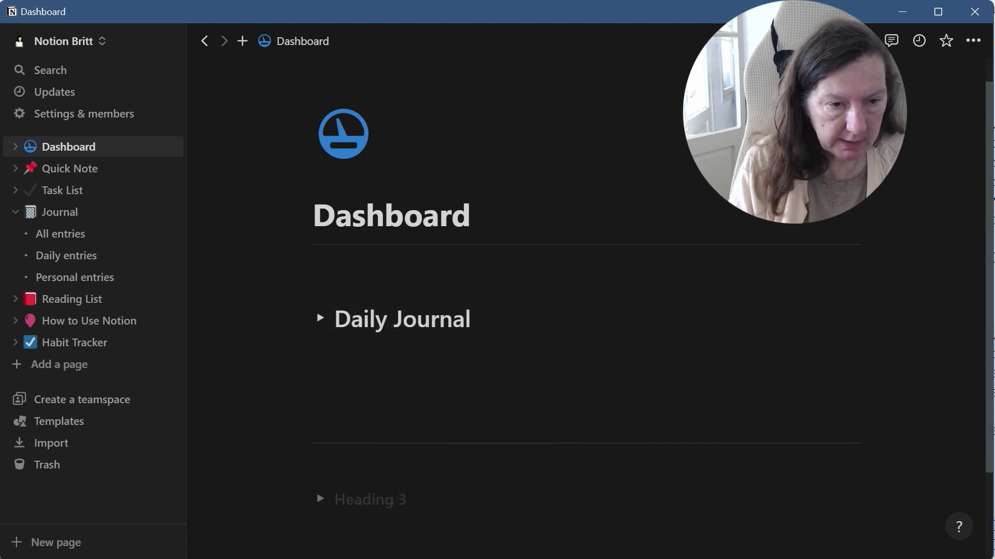
pyautogui.write('Databases')
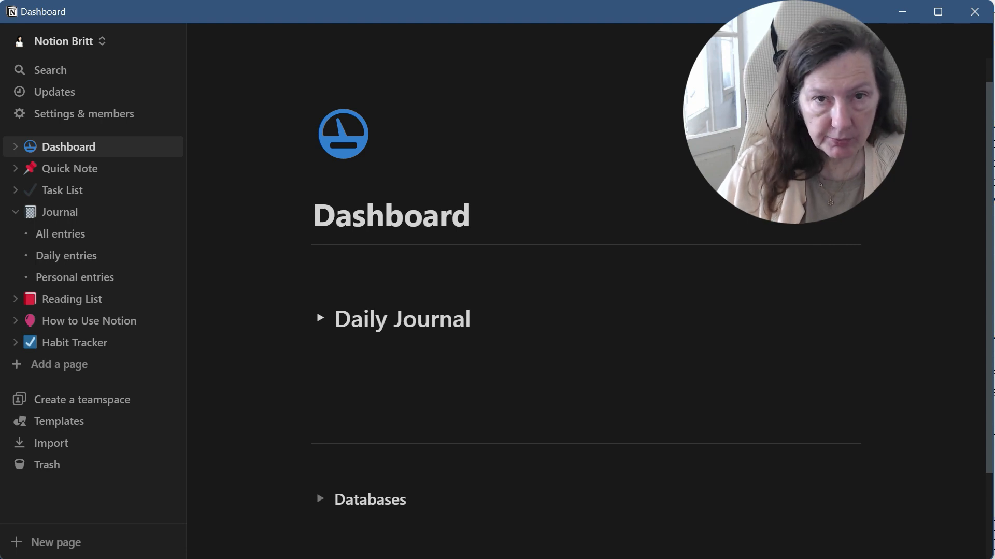
# - Expand the Databases toggle and move the Journal database from the page list into it
pyautogui.click(321, 500)
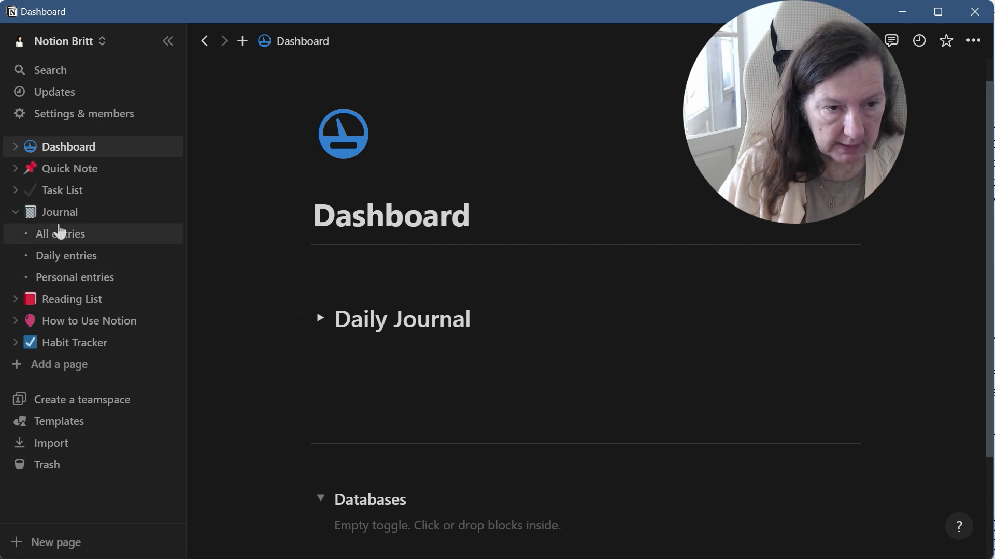
pyautogui.moveTo(55, 219); pyautogui.dragTo(405, 511)
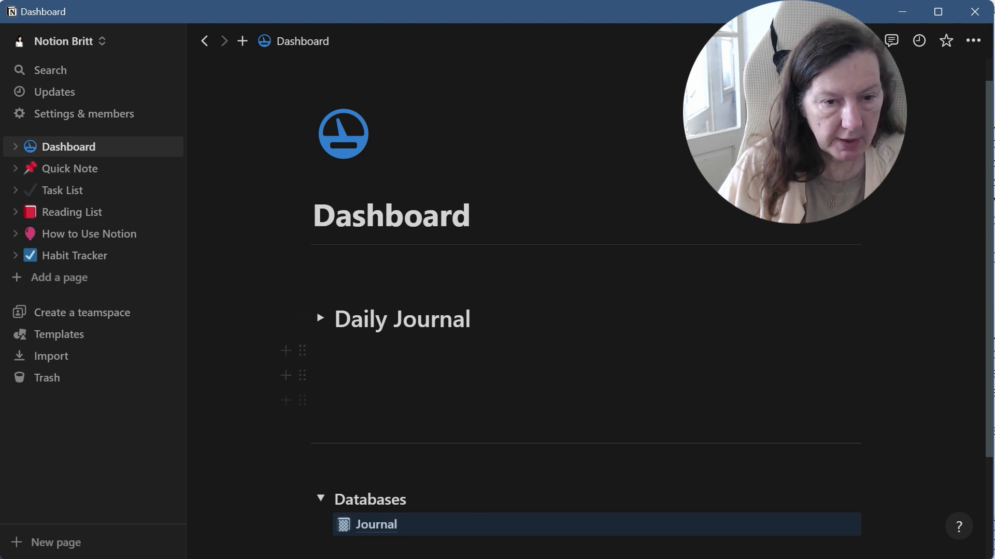
# - Add an empty line below Daily Journal and check the Reading List's views in the page list
pyautogui.click(331, 351)
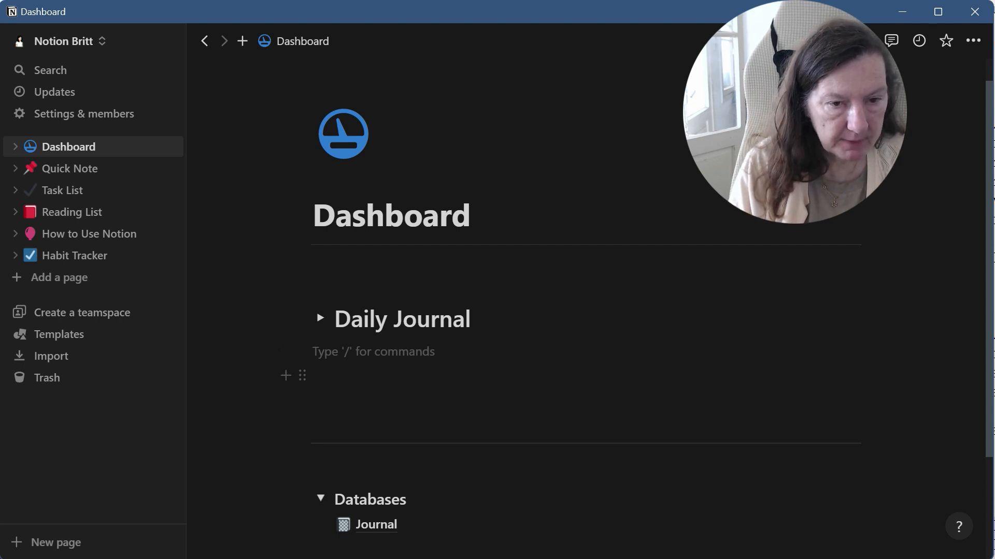
pyautogui.press('Return')
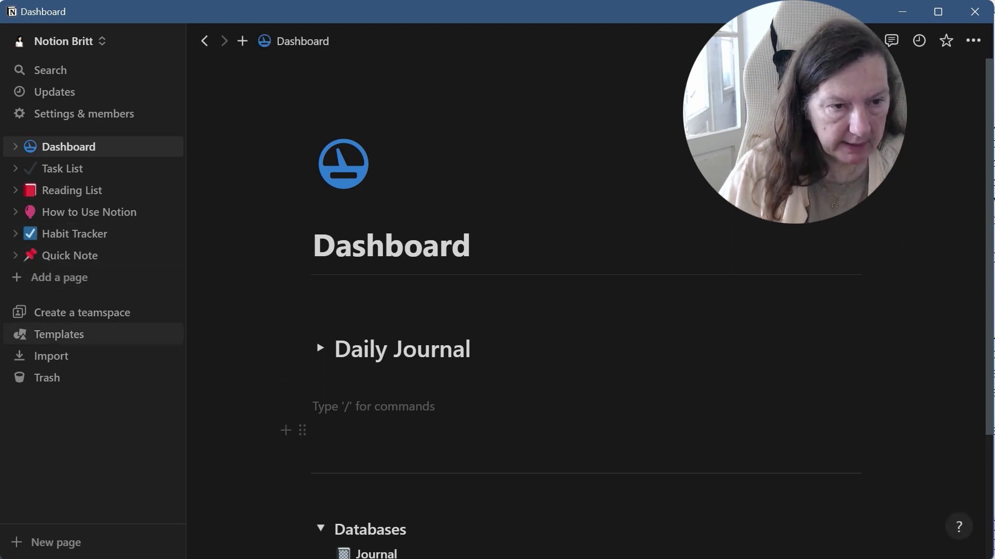
pyautogui.click(15, 192)
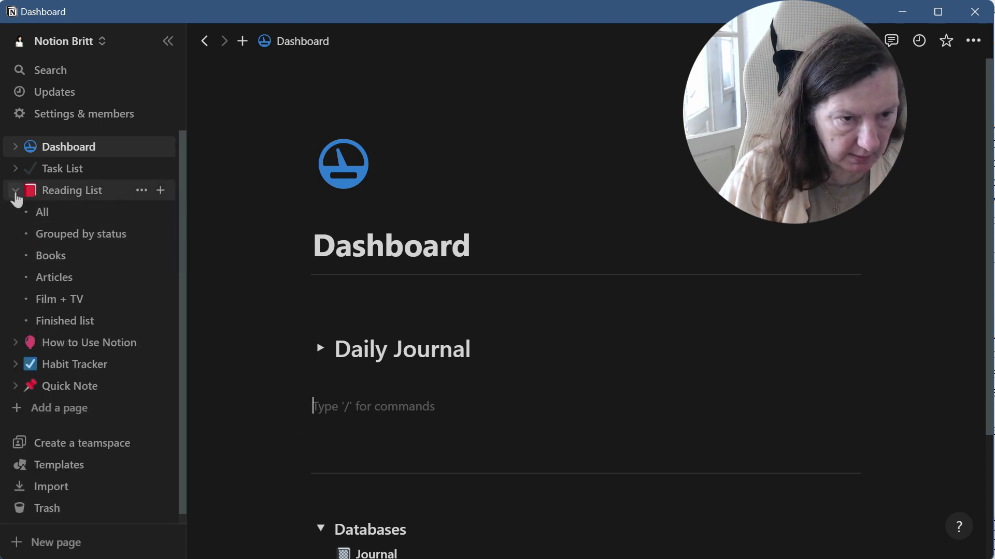
pyautogui.click(15, 191)
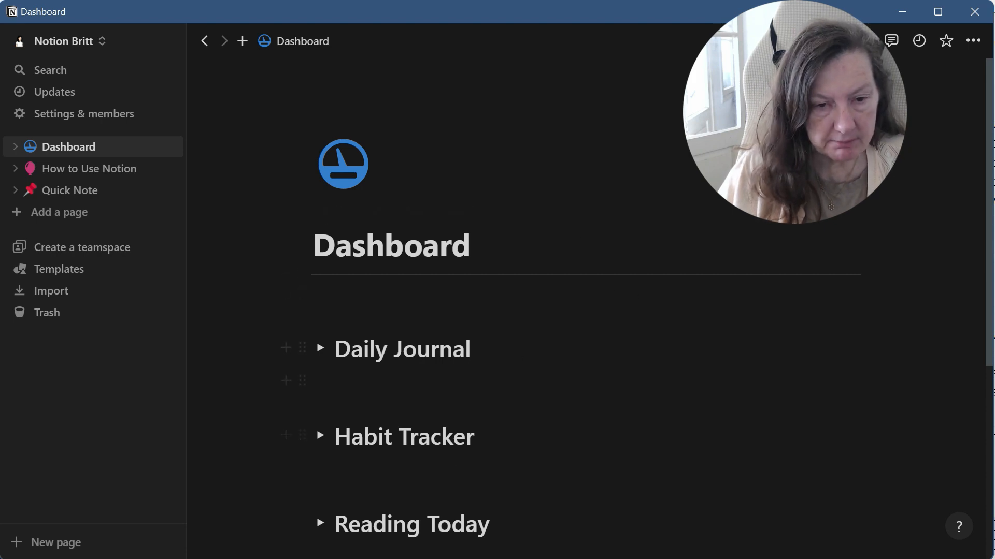
# - Review the whole dashboard, expanding the Habit Tracker and Reading Today toggles to examine their linked database views
pyautogui.scroll(-2, 362, 380)
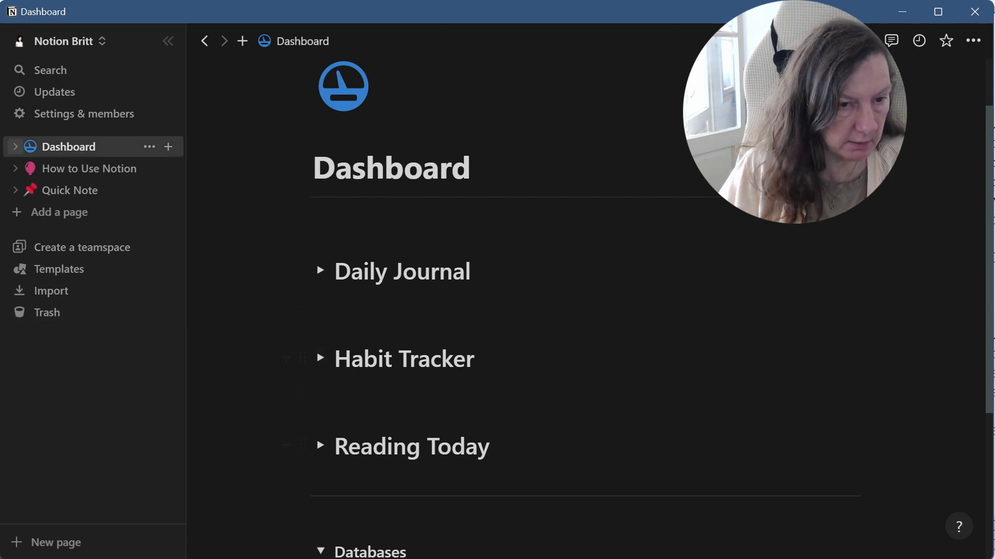
pyautogui.scroll(-3, 466, 461)
pyautogui.scroll(-2, 466, 451)
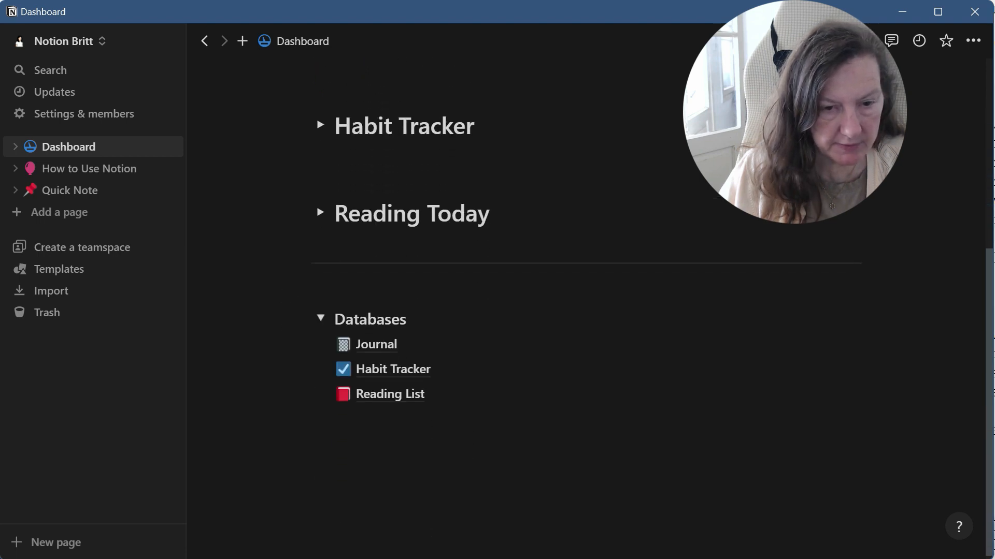
pyautogui.scroll(6, 466, 393)
pyautogui.scroll(-3, 466, 311)
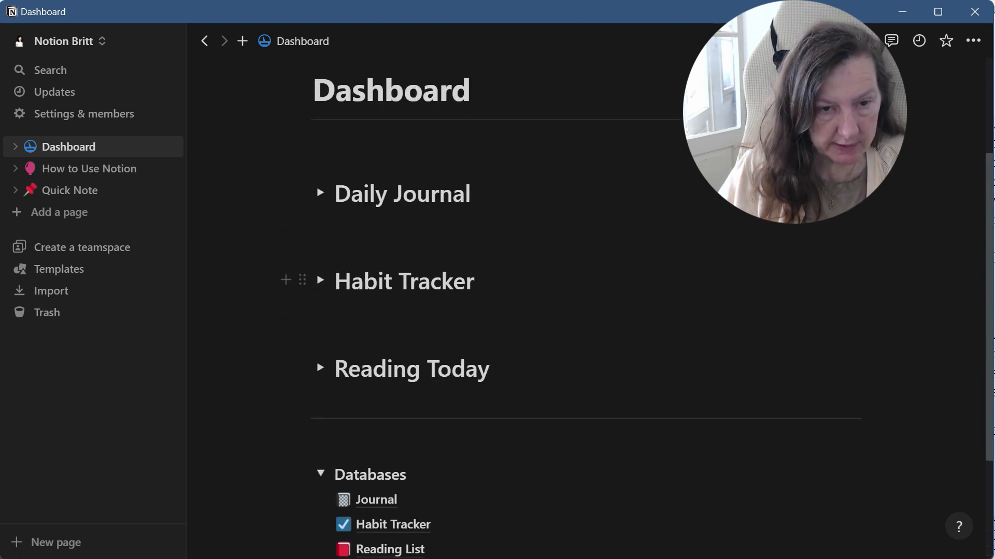
pyautogui.click(321, 282)
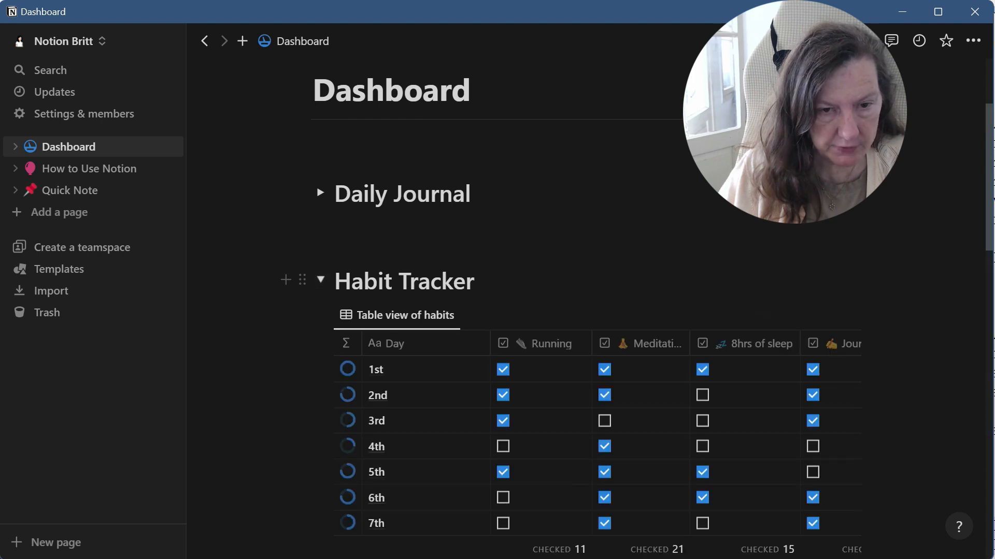
pyautogui.scroll(-3, 321, 282)
pyautogui.scroll(-5, 447, 245)
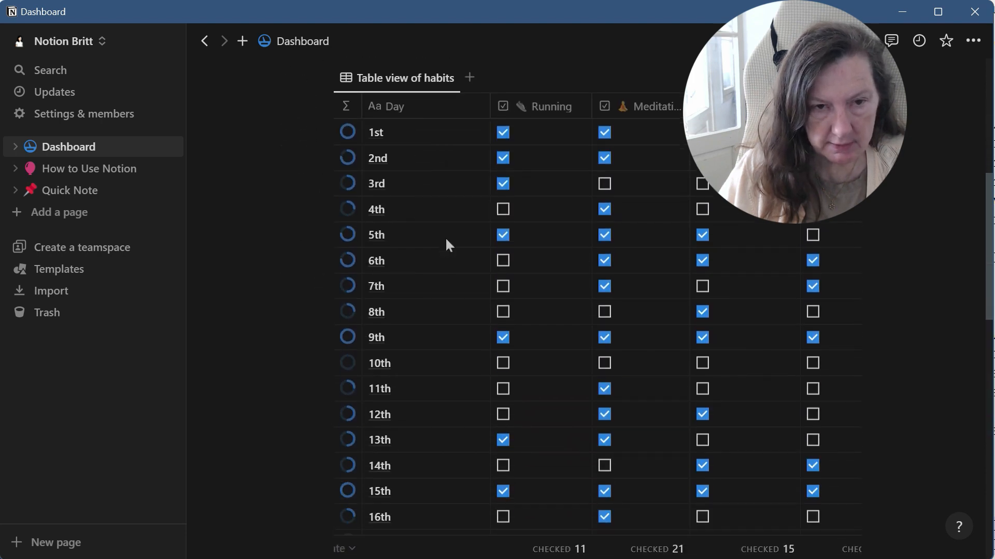
pyautogui.scroll(-8, 445, 237)
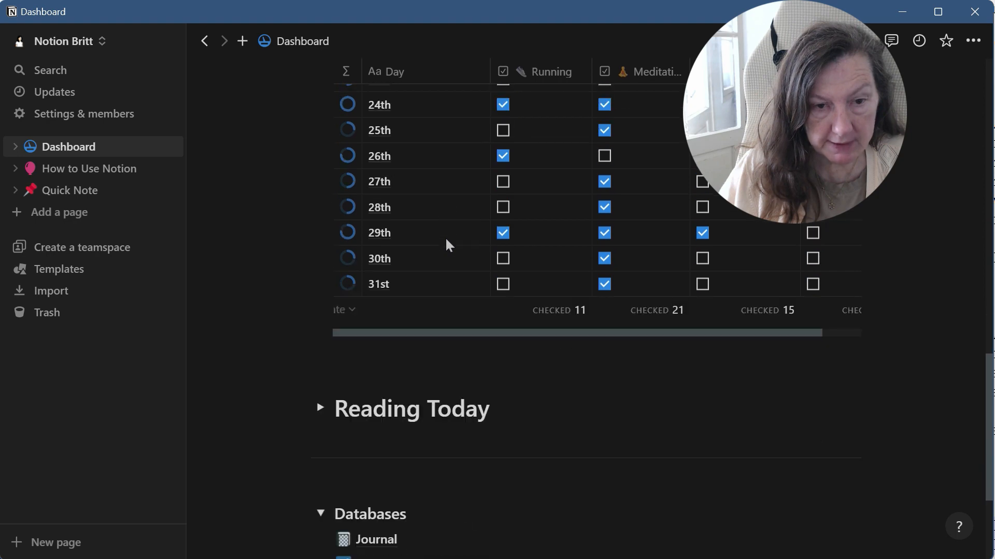
pyautogui.scroll(3, 446, 238)
pyautogui.scroll(3, 445, 240)
pyautogui.scroll(-10, 444, 242)
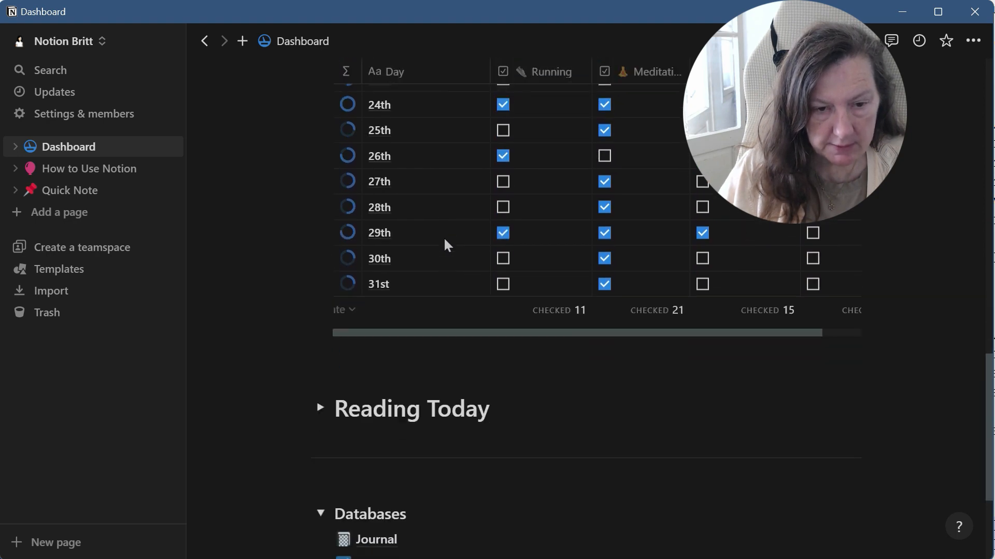
pyautogui.click(319, 207)
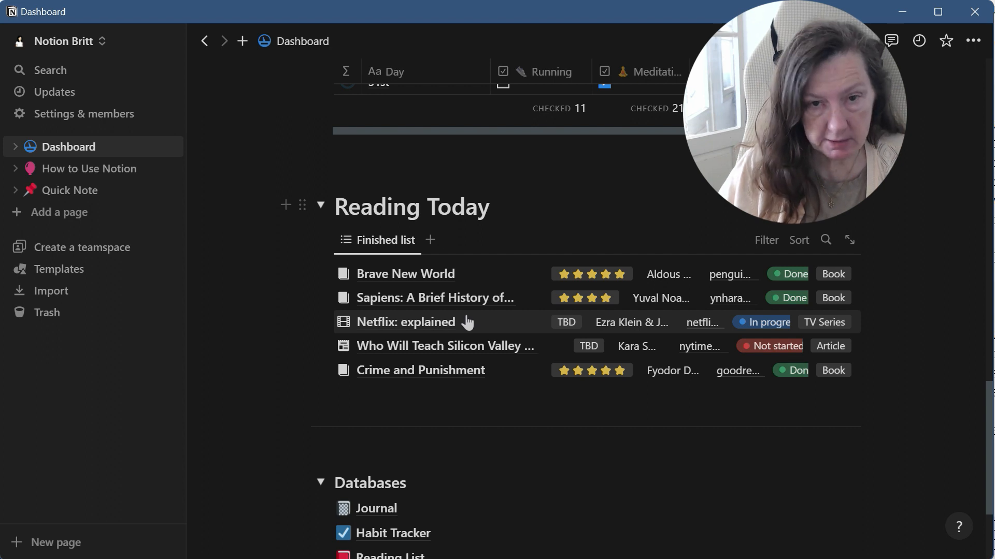
# - Change the "Table view of habits" view in the Habit Tracker section to the Gallery layout with Small card size
pyautogui.scroll(3, 461, 325)
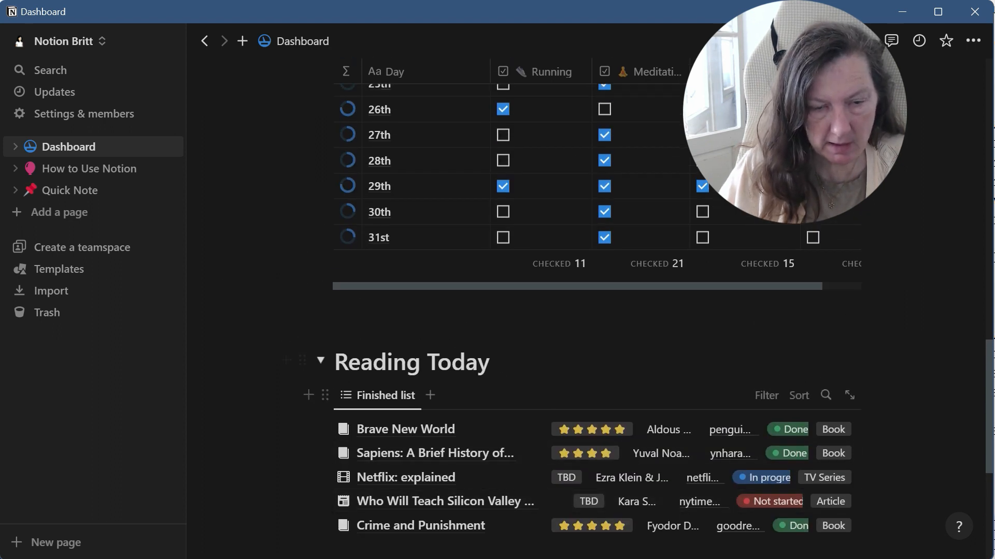
pyautogui.scroll(10, 461, 414)
pyautogui.scroll(7, 456, 418)
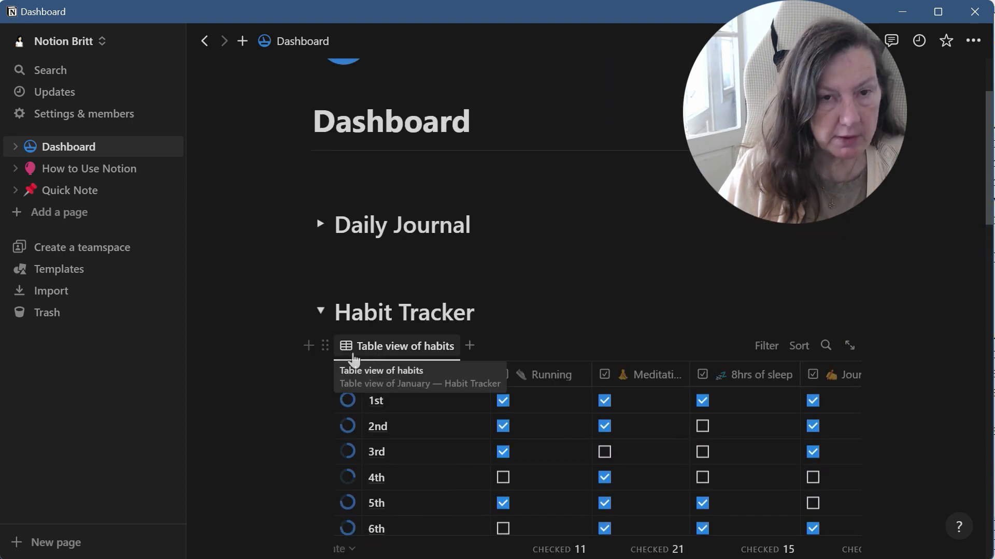
pyautogui.click(389, 348)
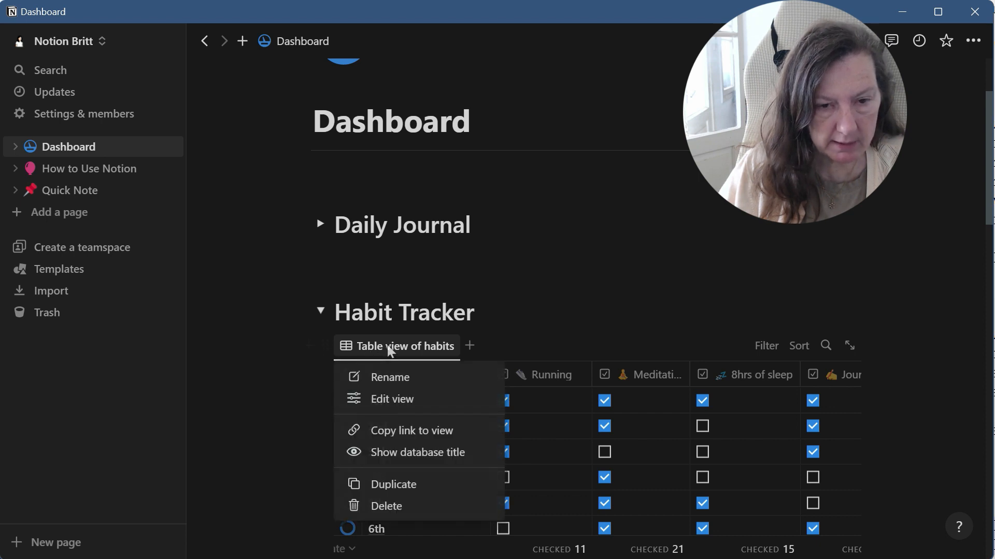
pyautogui.click(411, 408)
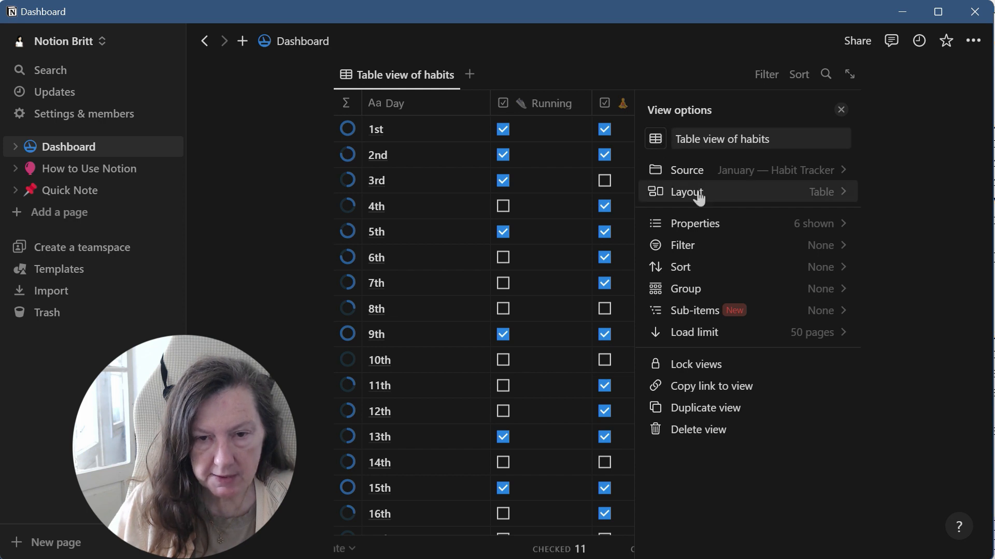
pyautogui.click(830, 200)
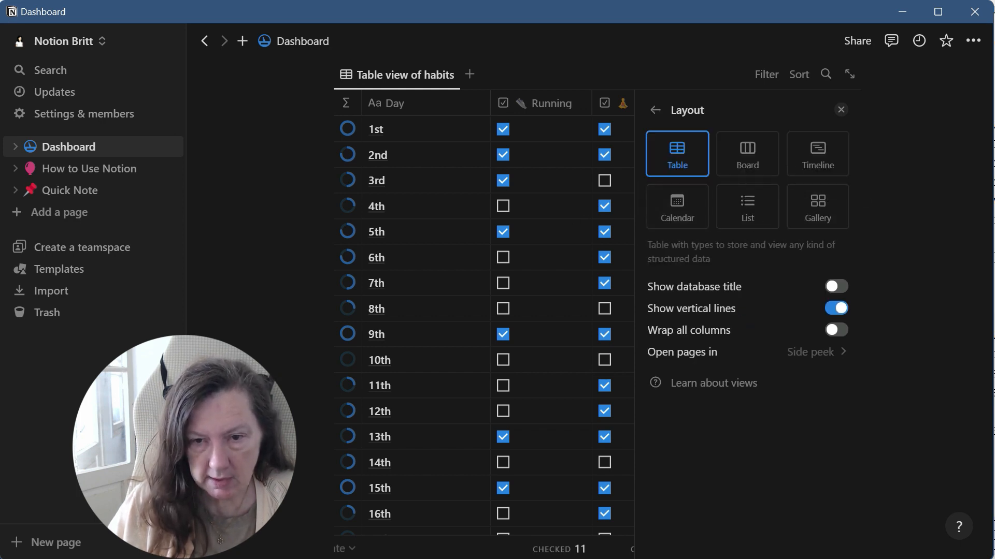
pyautogui.click(821, 216)
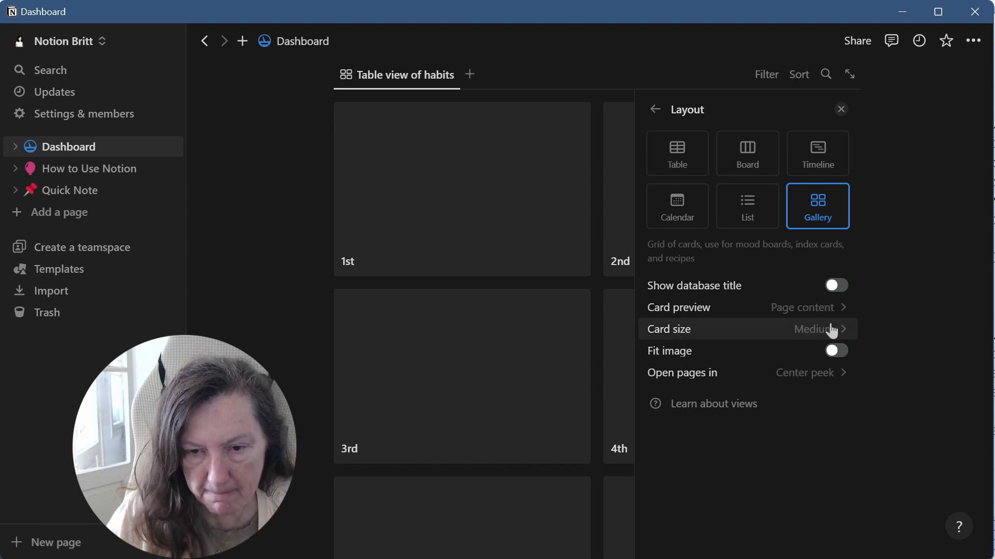
pyautogui.click(854, 333)
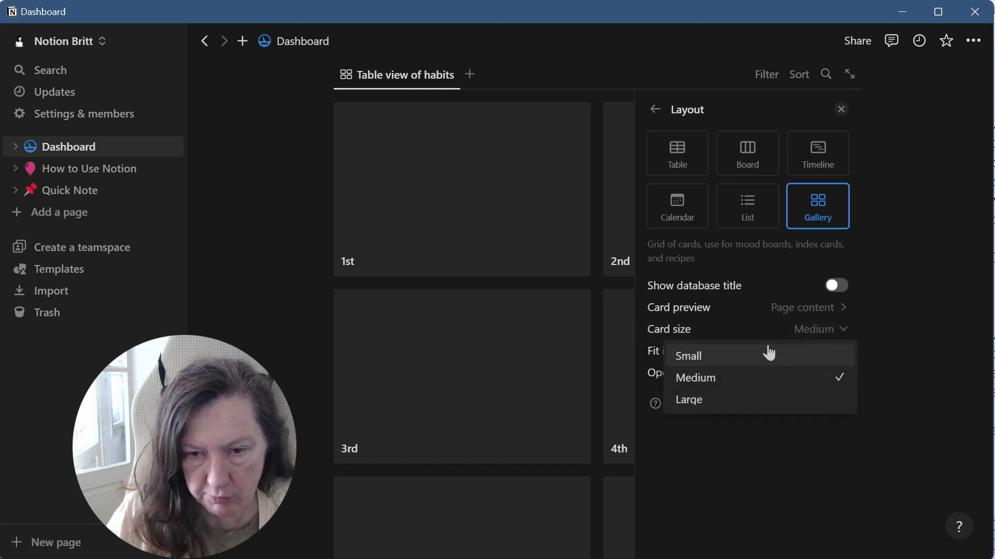
pyautogui.click(769, 354)
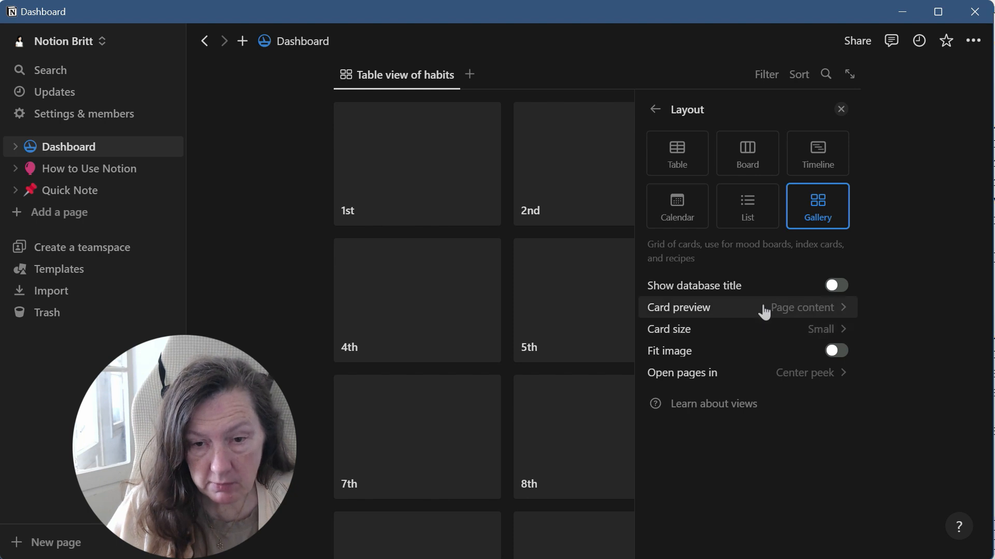
# - Set the card preview of the Habit Tracker gallery view to None and close the layout options
pyautogui.click(795, 311)
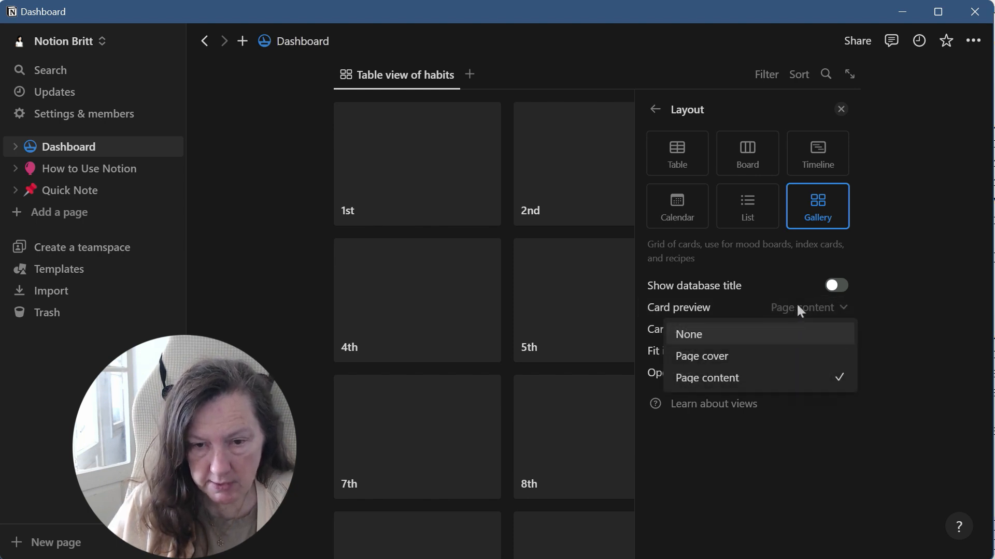
pyautogui.click(789, 343)
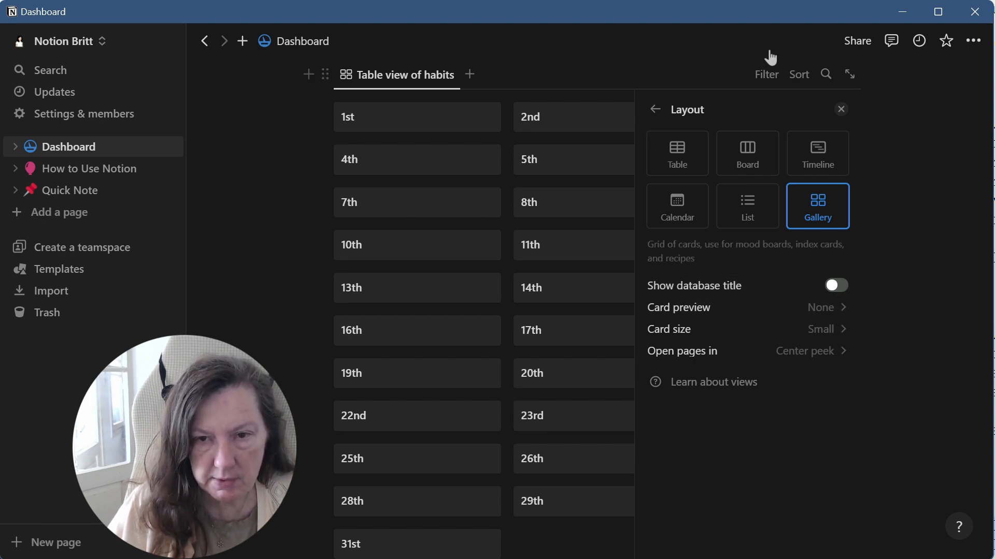
pyautogui.click(568, 55)
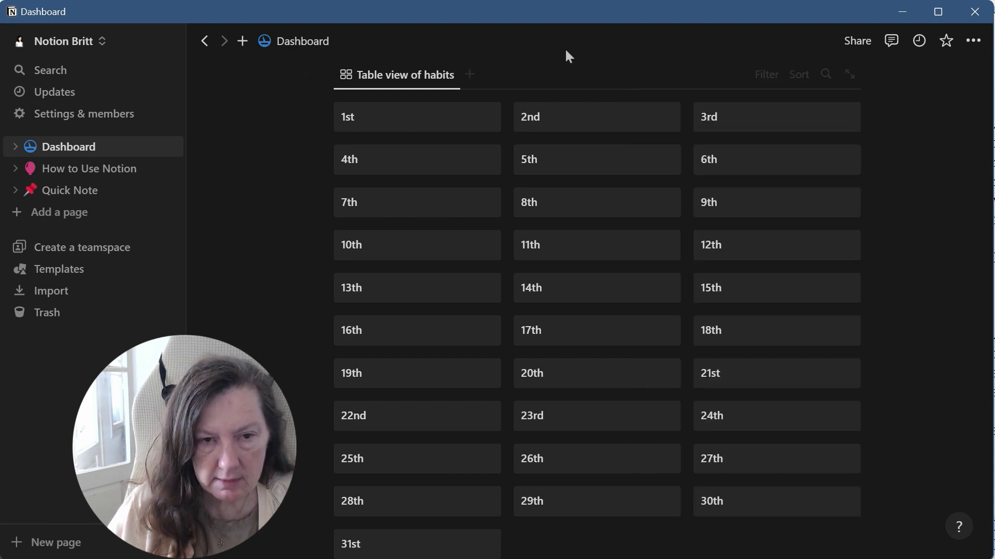
# - Rename the "Table view of habits" view to "Habits" and close its view options
pyautogui.click(389, 75)
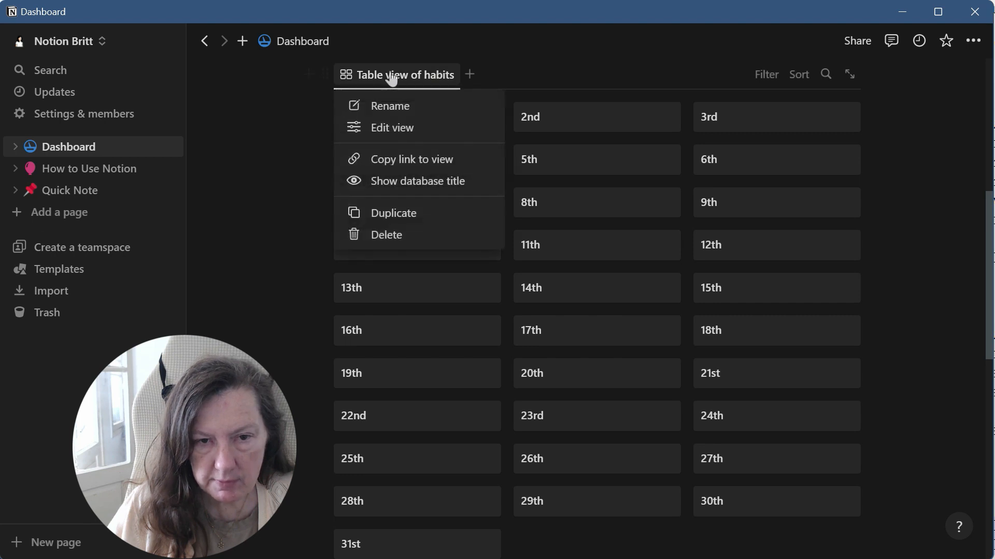
pyautogui.click(390, 107)
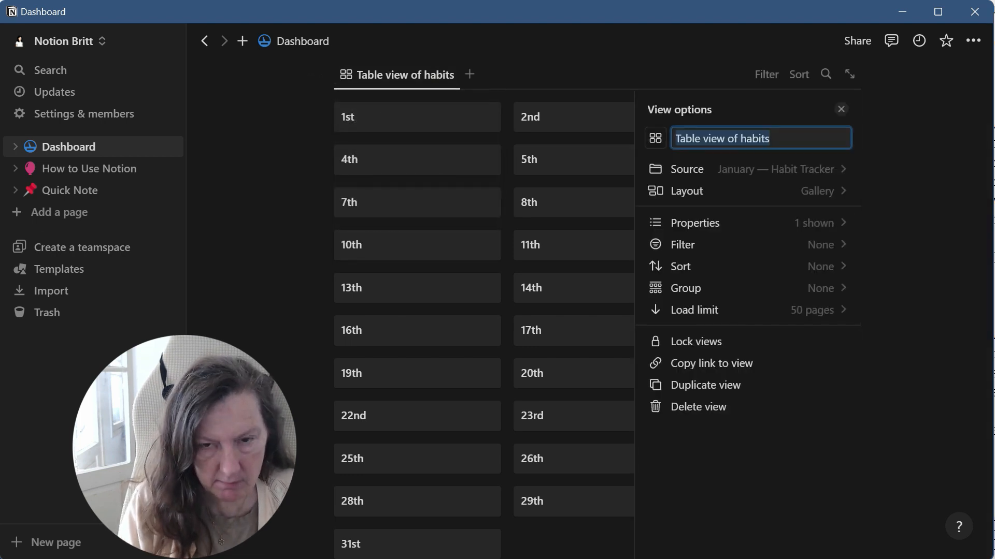
pyautogui.write('Hab')
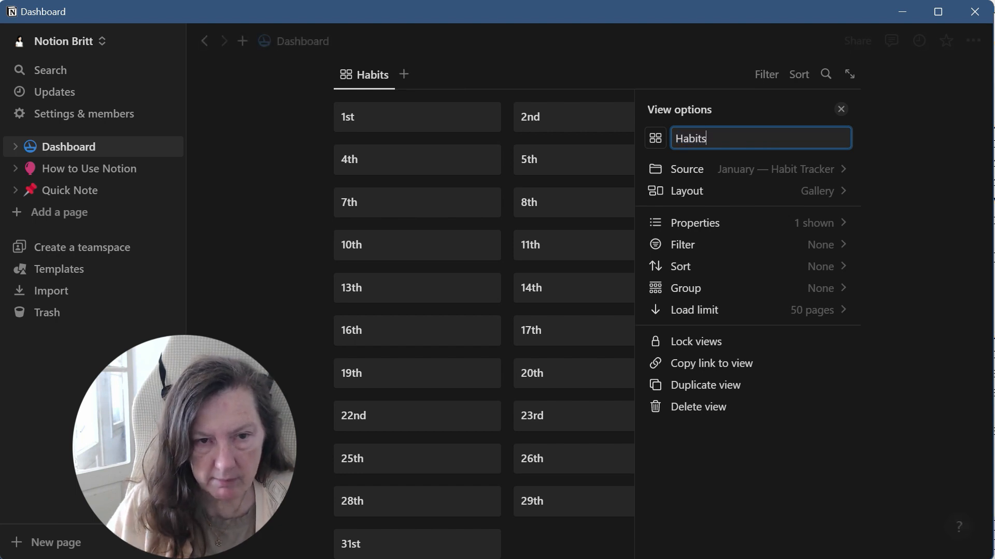
pyautogui.click(841, 109)
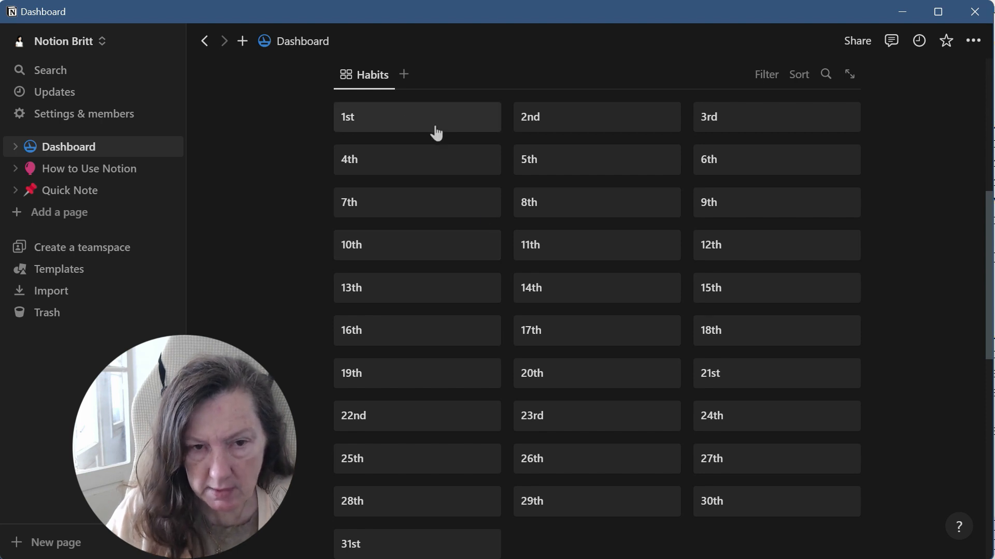
# - Check the Habits view's layout settings and show all of its hidden properties on the gallery cards
pyautogui.click(376, 77)
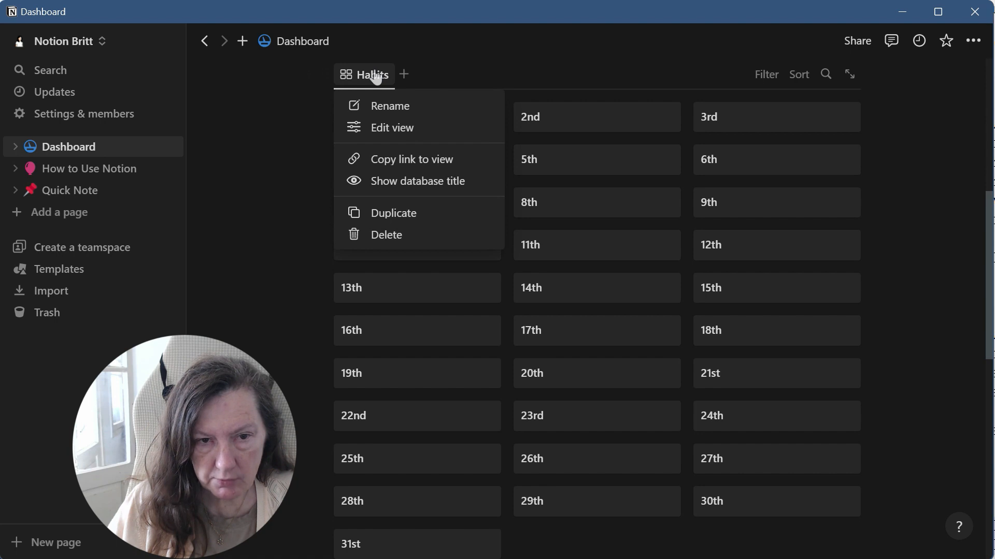
pyautogui.click(418, 129)
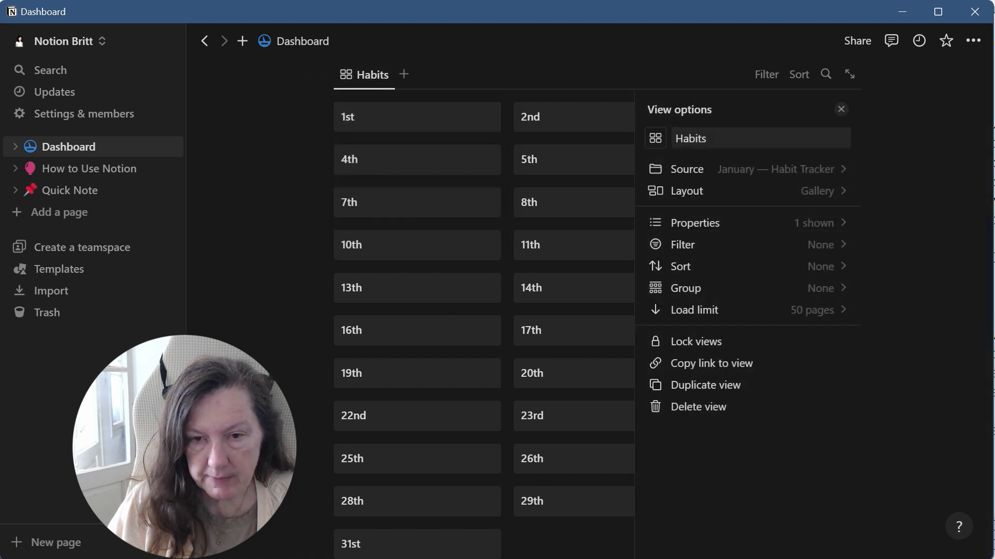
pyautogui.click(702, 198)
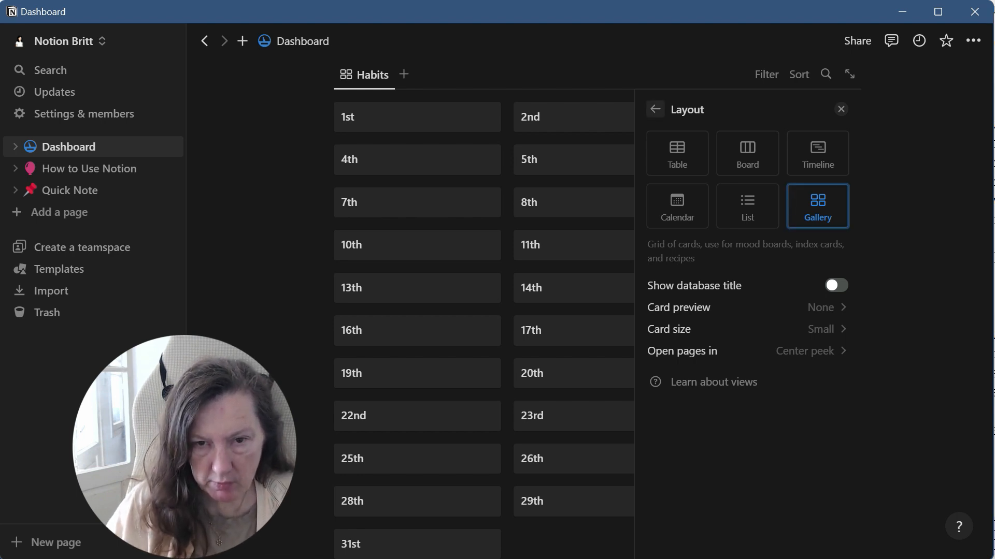
pyautogui.click(656, 111)
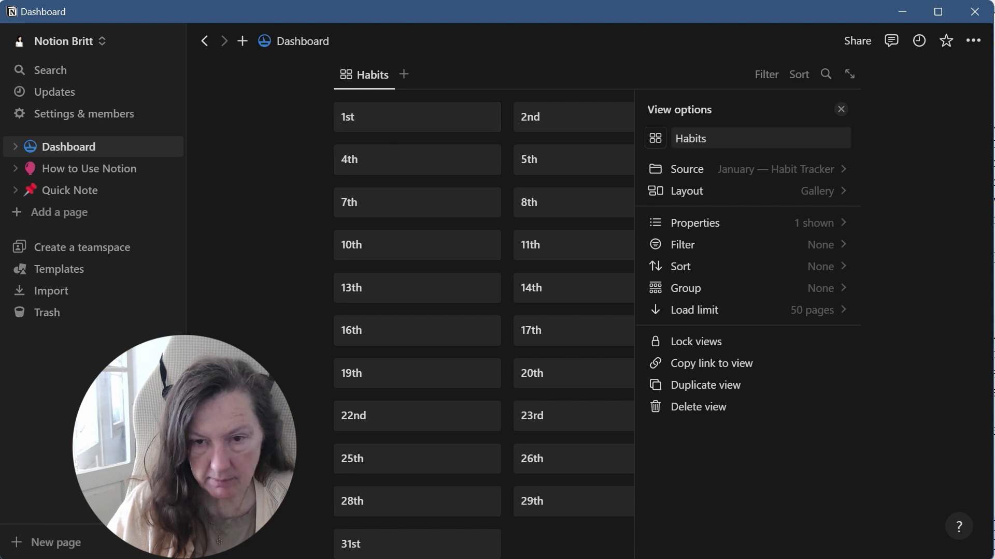
pyautogui.click(831, 228)
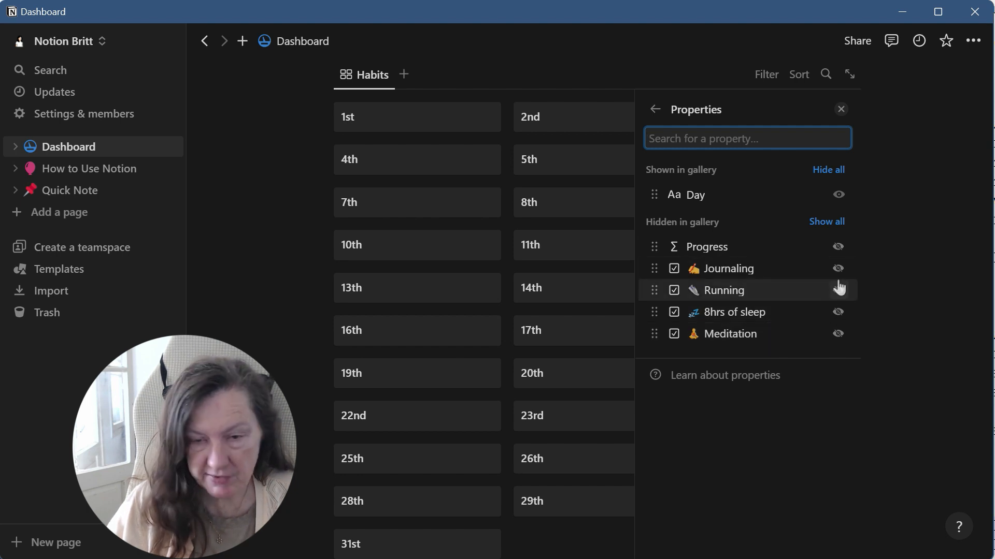
pyautogui.click(828, 222)
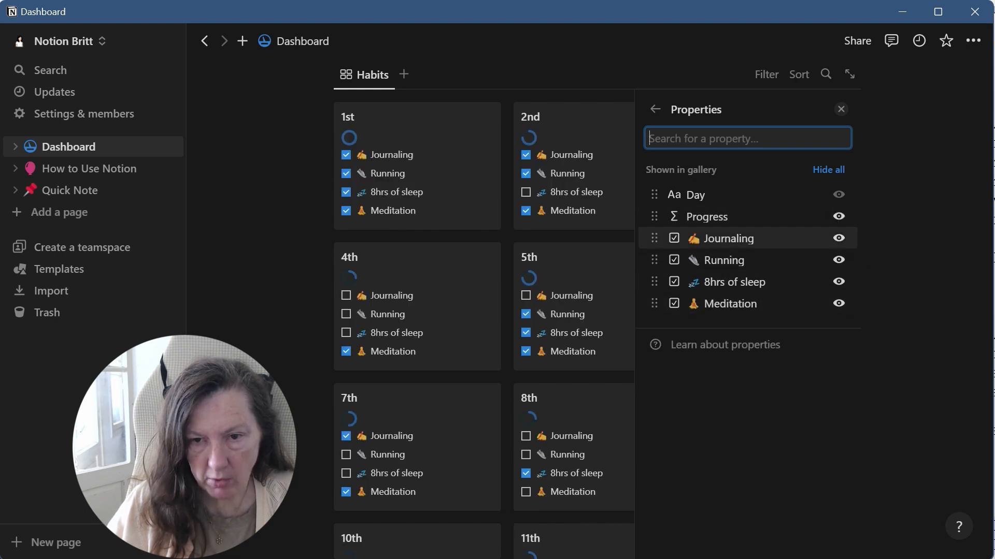
# - Hide the Journaling and Running properties and re-show them in that order after Meditation, closing the Habits view's options
pyautogui.click(845, 240)
pyautogui.click(844, 239)
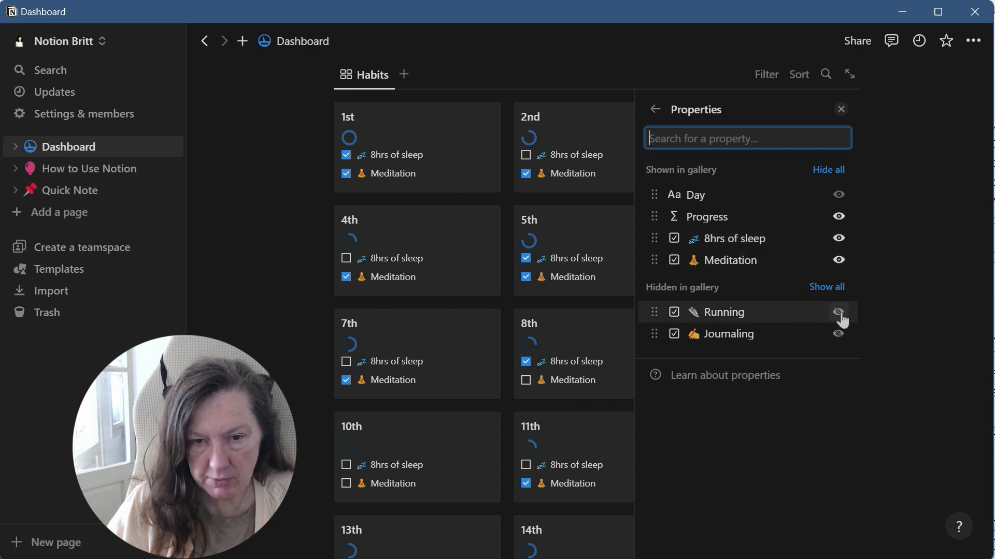
pyautogui.click(839, 334)
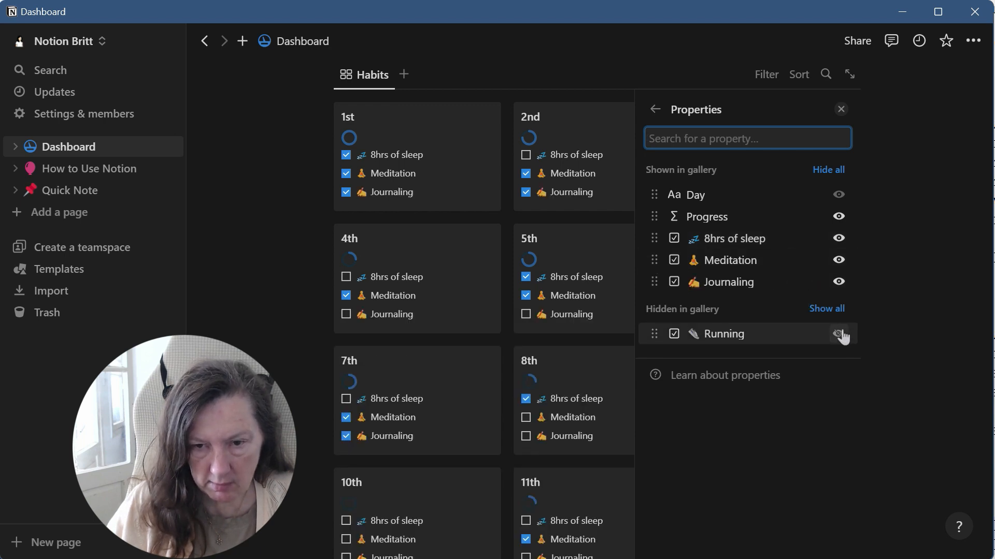
pyautogui.click(837, 334)
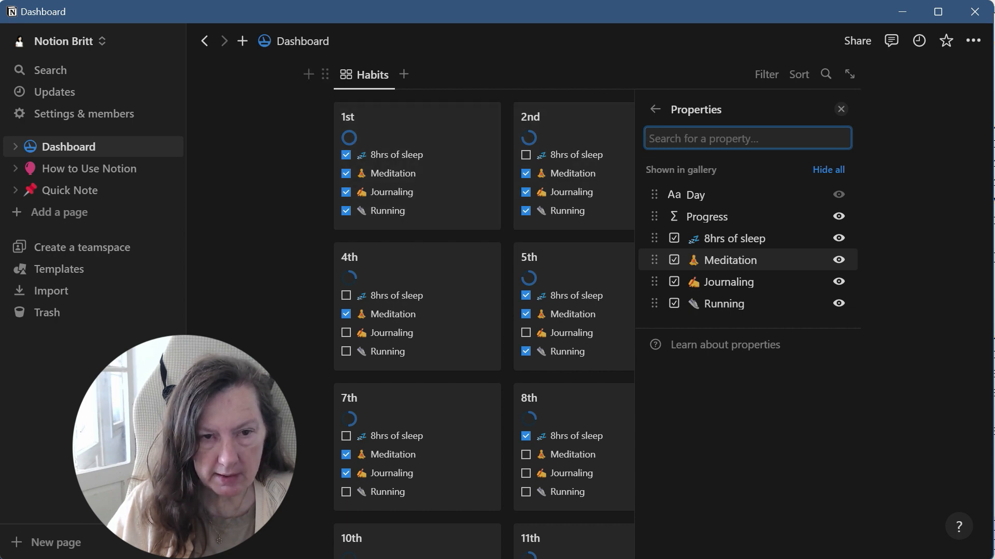
pyautogui.press('Escape')
# - Collapse the Habit Tracker toggle section on the dashboard
pyautogui.scroll(5, 596, 311)
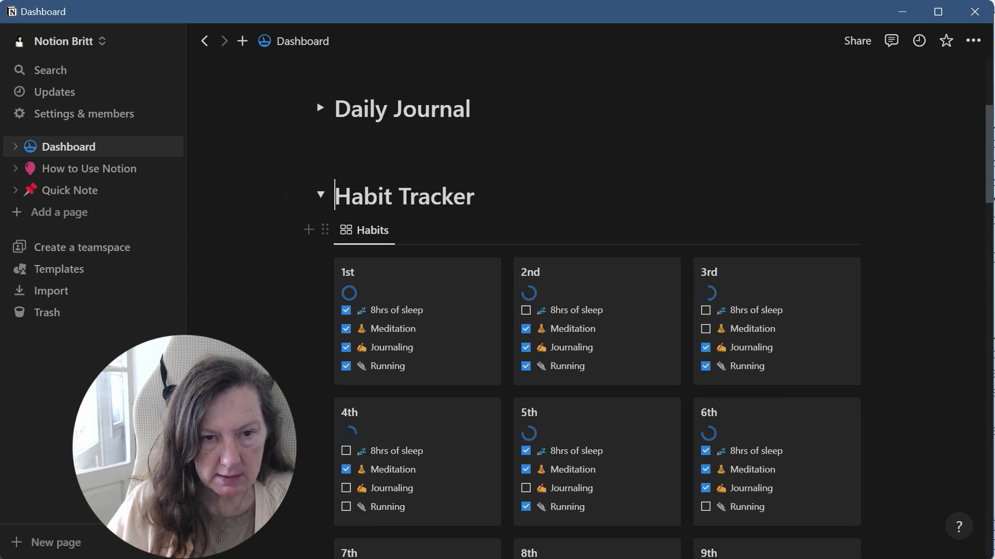
pyautogui.click(335, 274)
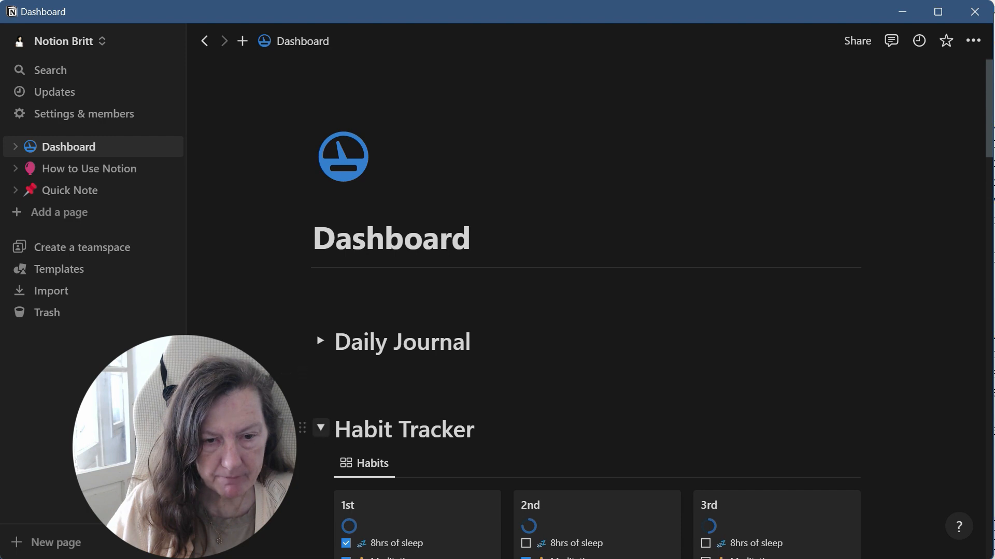
pyautogui.click(320, 427)
# - Check the layout of the Finished list view under Reading Today and show its hidden Completed property
pyautogui.scroll(-3, 655, 373)
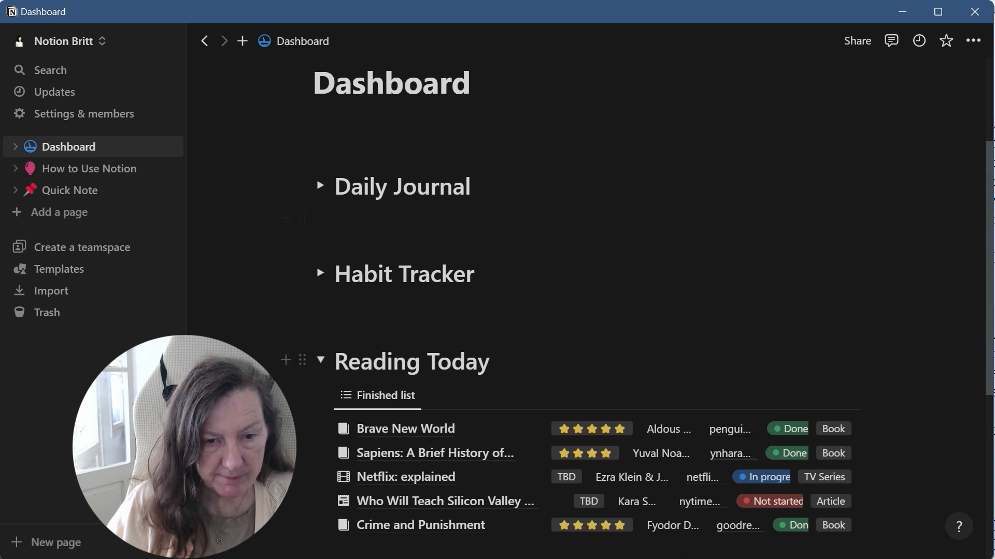
pyautogui.scroll(-3, 420, 363)
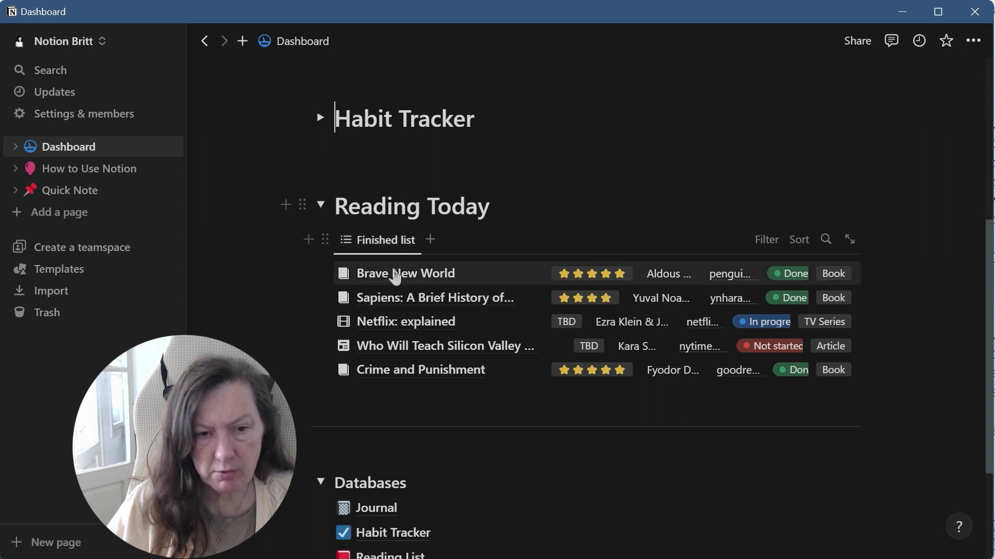
pyautogui.click(386, 245)
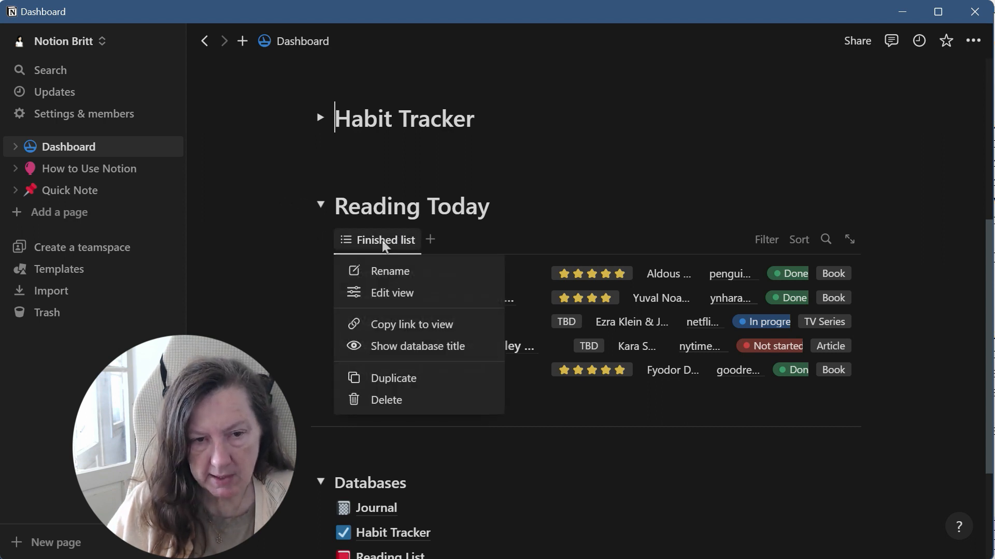
pyautogui.click(395, 293)
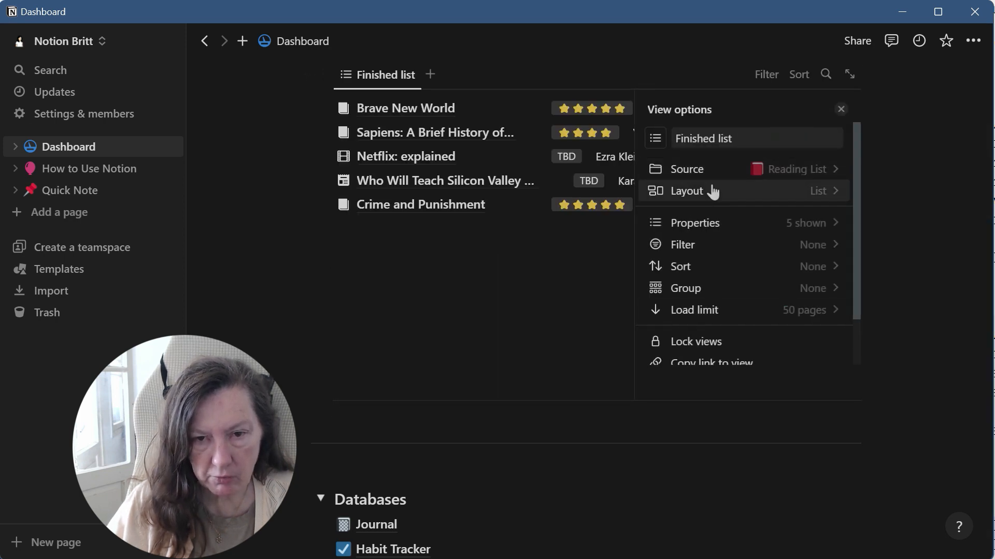
pyautogui.click(708, 196)
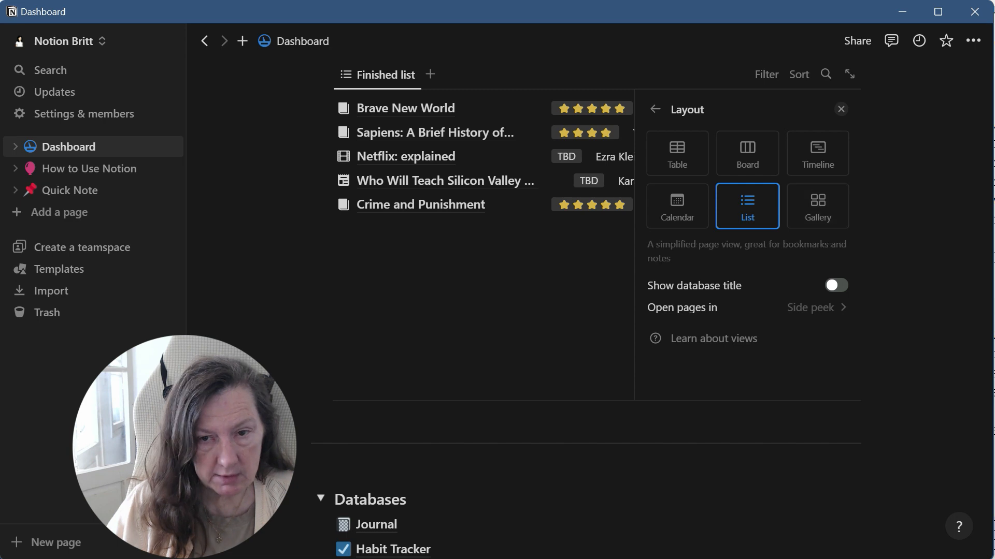
pyautogui.click(656, 110)
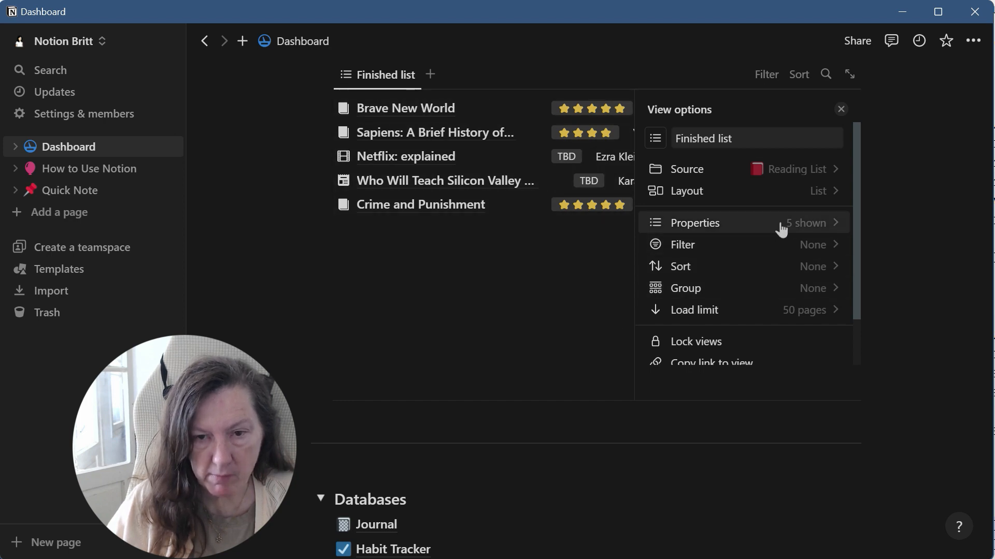
pyautogui.click(764, 225)
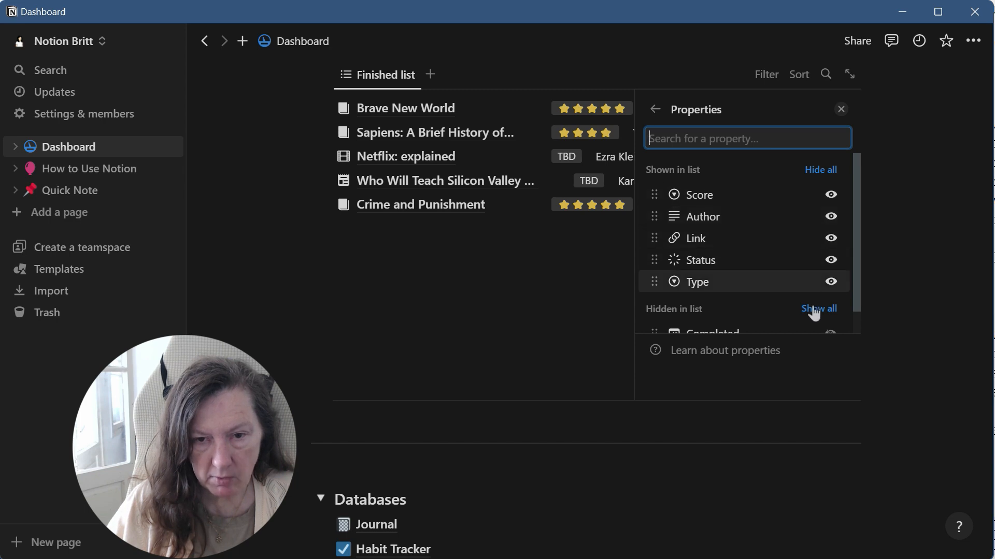
pyautogui.scroll(-1, 769, 282)
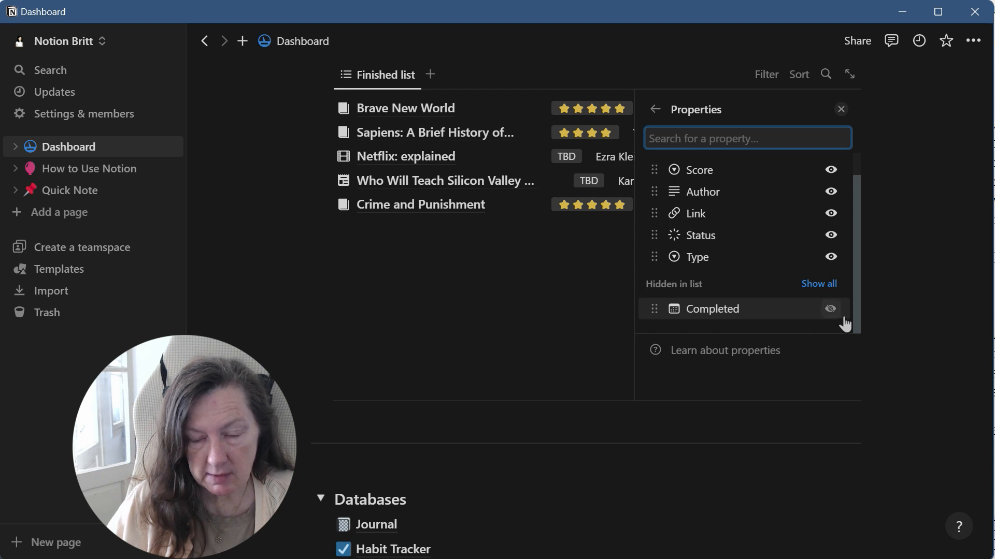
pyautogui.click(830, 310)
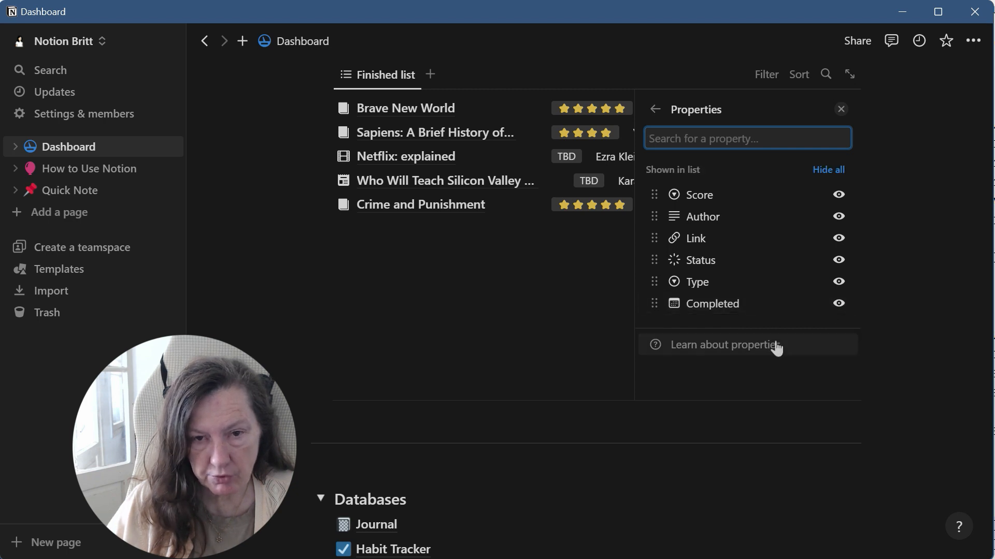
pyautogui.click(559, 54)
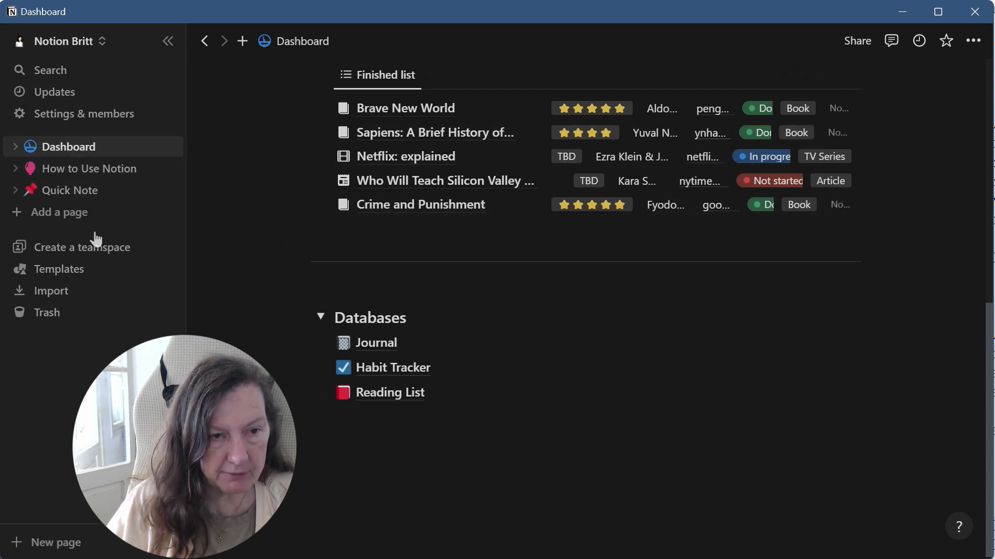
# - Move the How to Use Notion page from the page list into the Databases toggle, below Reading List
pyautogui.click(301, 47)
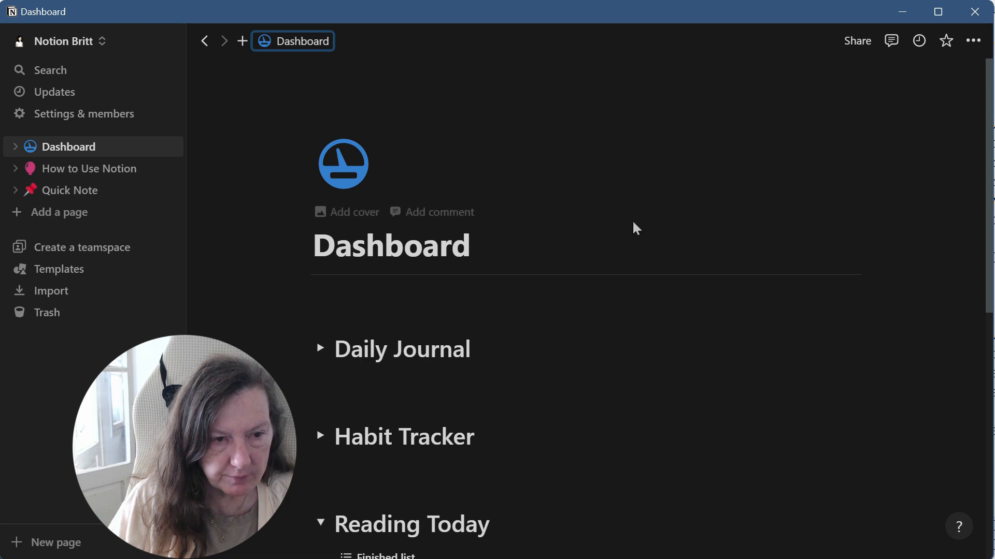
pyautogui.scroll(-9, 641, 227)
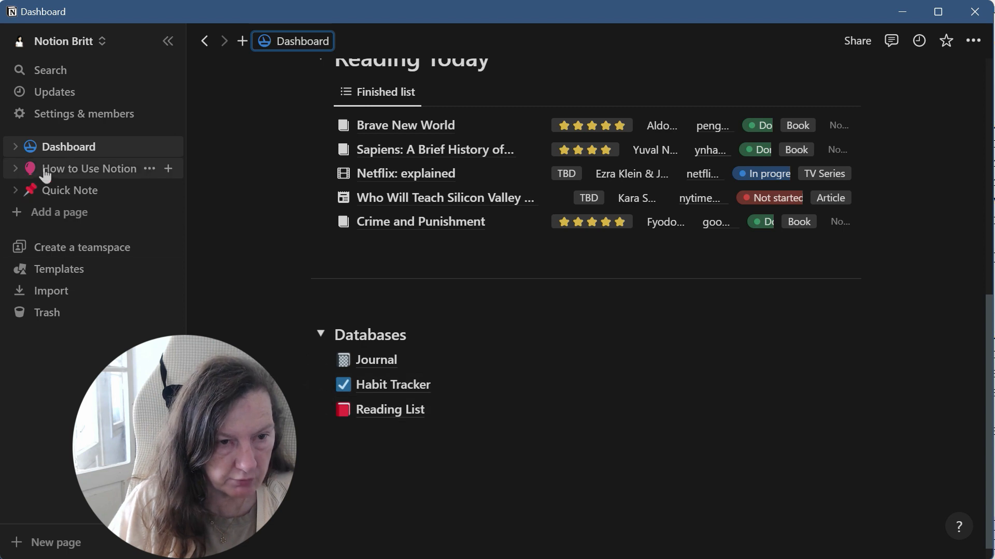
pyautogui.moveTo(43, 175); pyautogui.dragTo(421, 431)
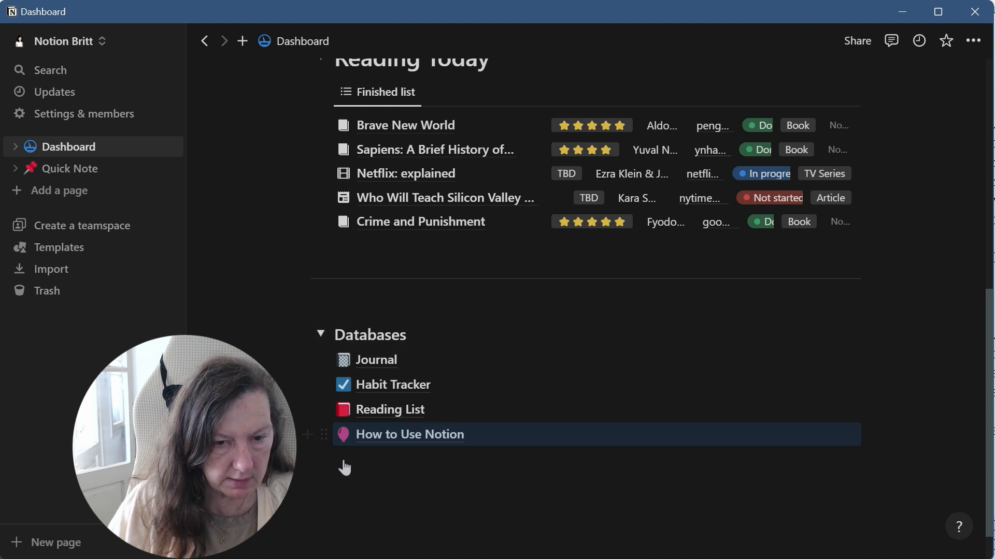
# - Open the How to Use Notion page, look through its content and return to the Dashboard page
pyautogui.click(411, 435)
pyautogui.scroll(-7, 613, 395)
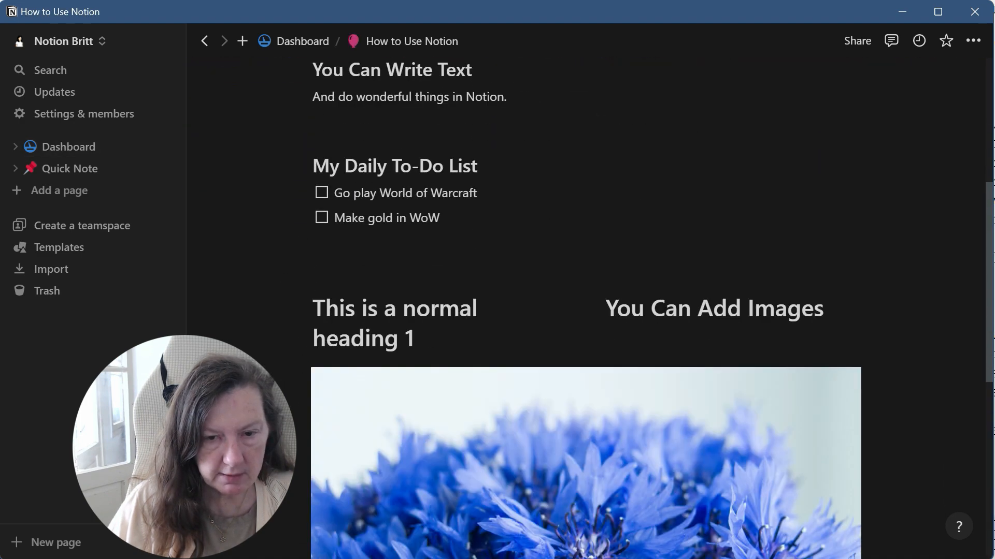
pyautogui.scroll(-5, 613, 394)
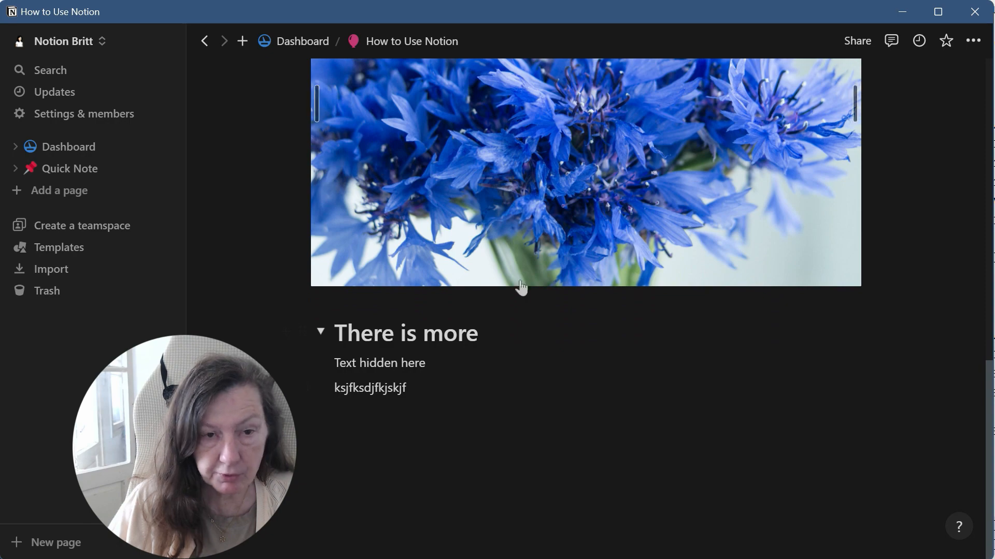
pyautogui.scroll(12, 488, 312)
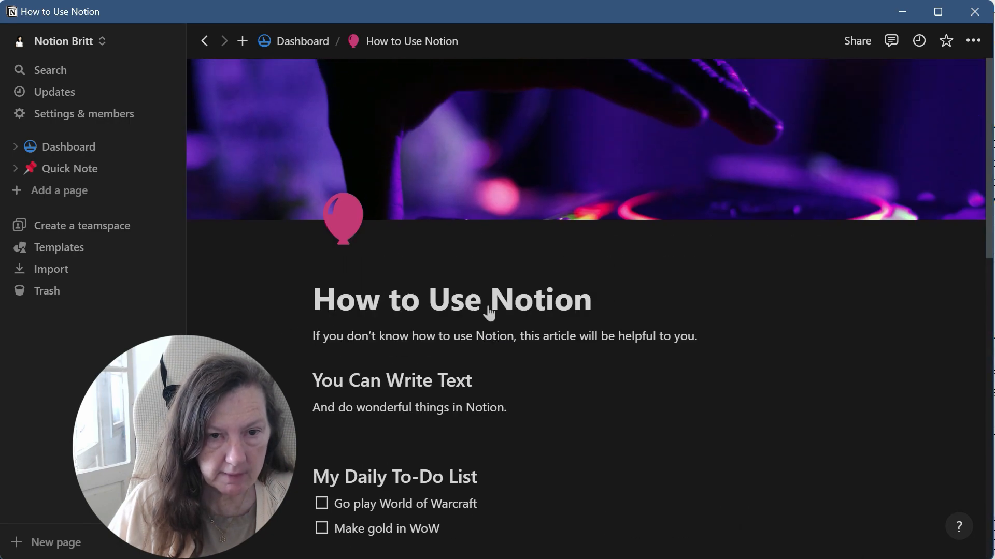
pyautogui.click(294, 43)
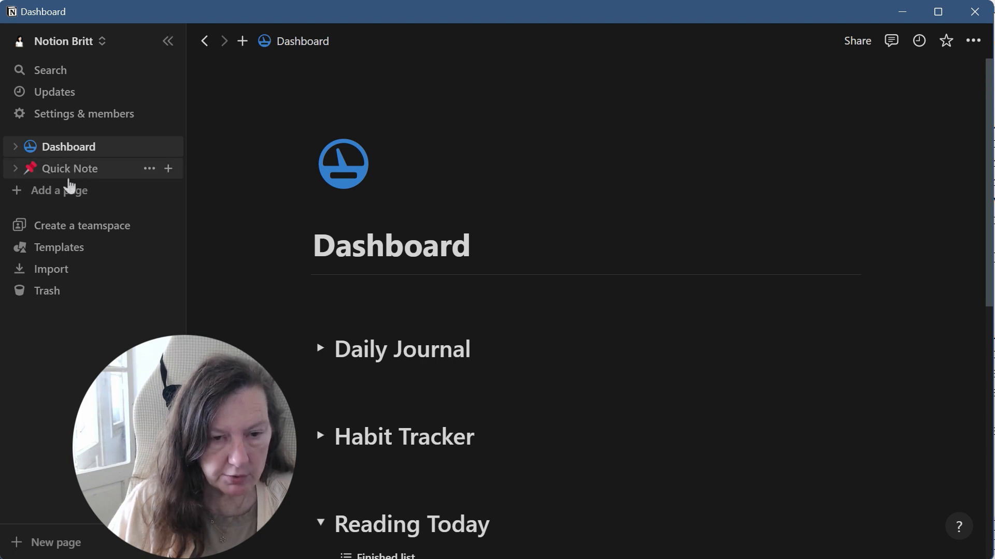
# - Collapse the Reading Today toggle and move the Quick Note page from the page list onto the dashboard, directly below that toggle
pyautogui.click(320, 523)
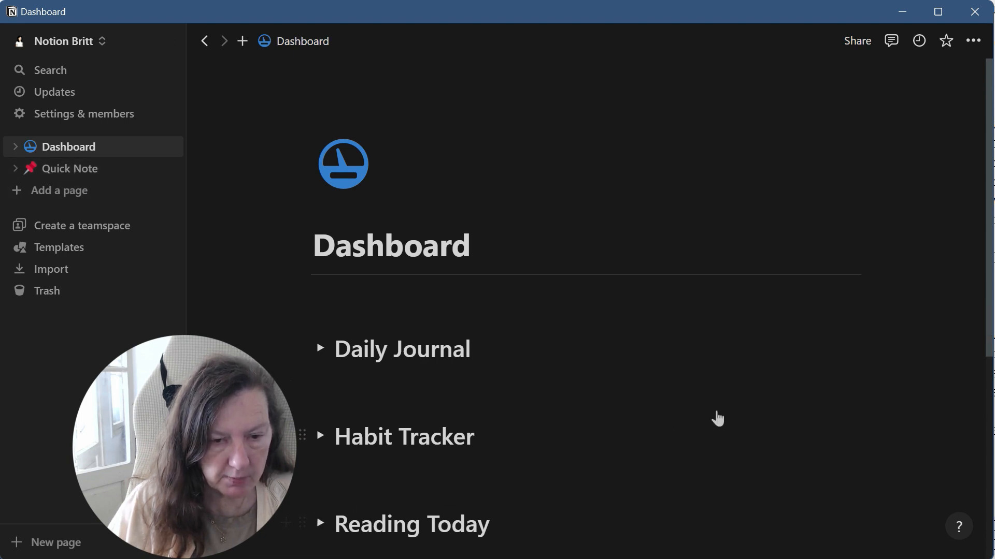
pyautogui.scroll(-3, 652, 308)
pyautogui.scroll(-2, 677, 408)
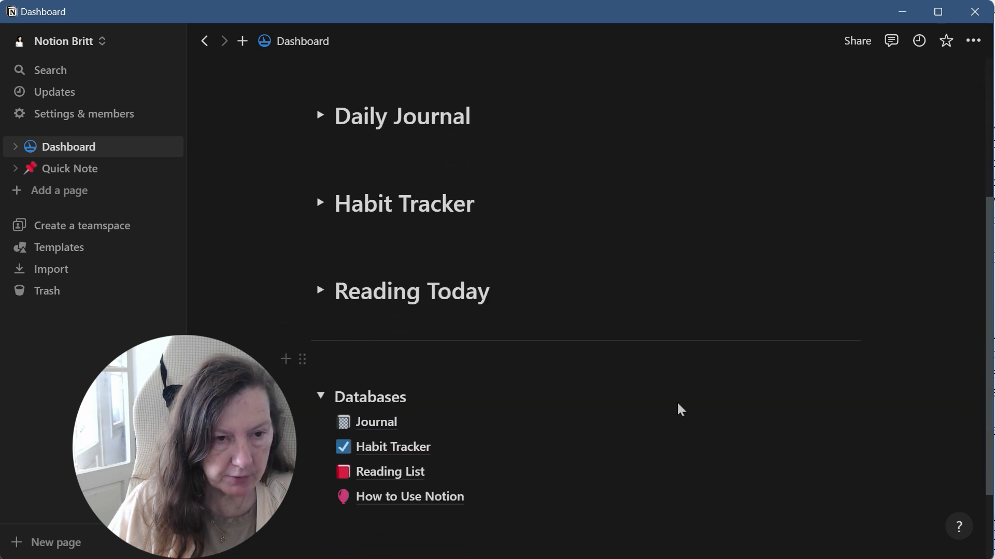
pyautogui.moveTo(29, 172); pyautogui.dragTo(533, 324)
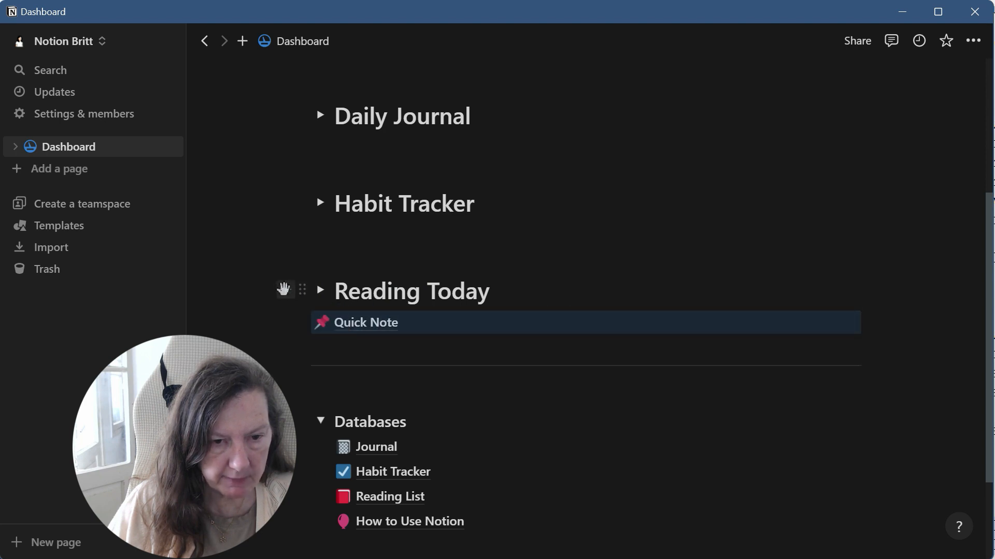
# - Insert two blank lines between the Reading Today toggle and the Quick Note page
pyautogui.click(284, 288)
pyautogui.press('Escape')
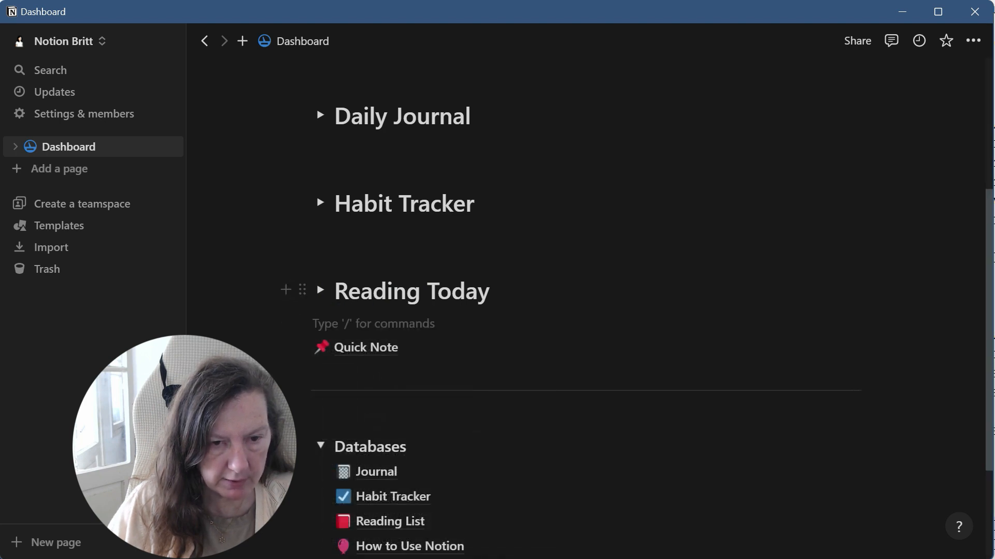
pyautogui.press('Return')
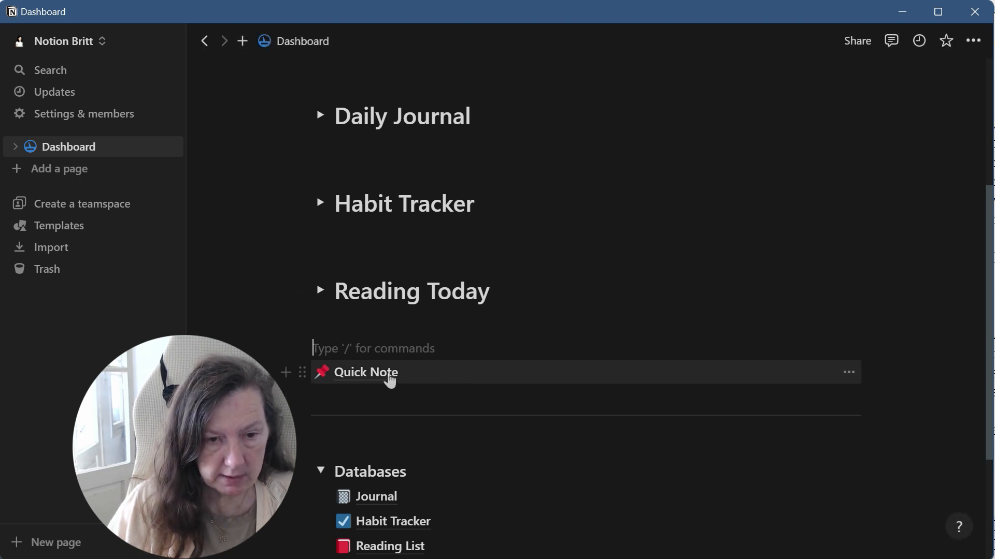
# - Open the Quick Note page, look through its content and return to the Dashboard page
pyautogui.click(366, 373)
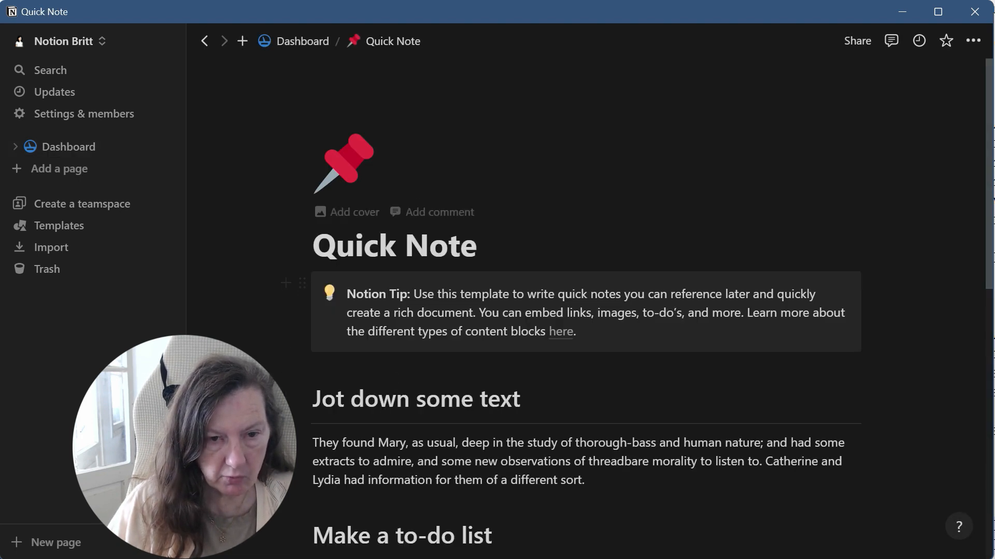
pyautogui.scroll(-5, 538, 331)
pyautogui.scroll(-3, 539, 331)
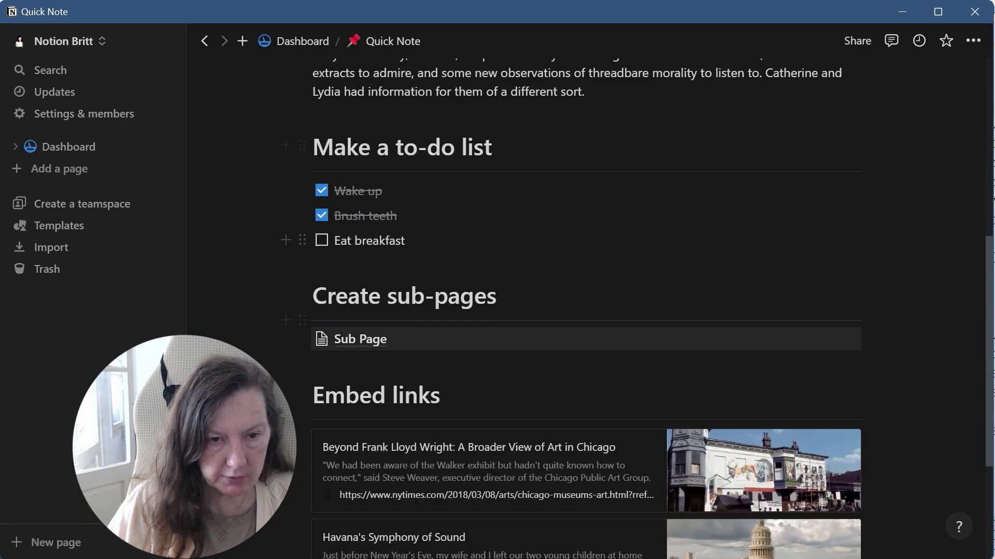
pyautogui.scroll(-3, 518, 326)
pyautogui.scroll(-1, 497, 346)
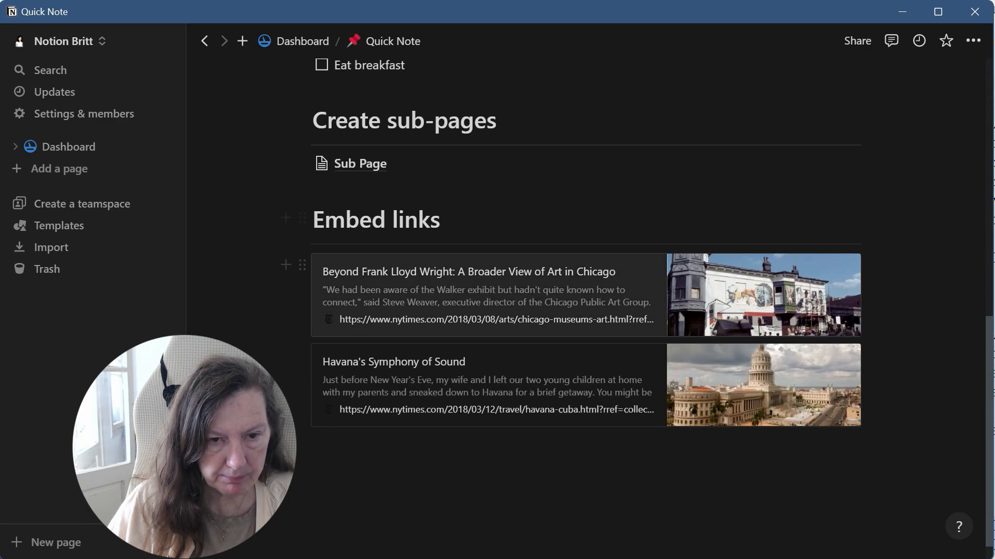
pyautogui.scroll(10, 498, 346)
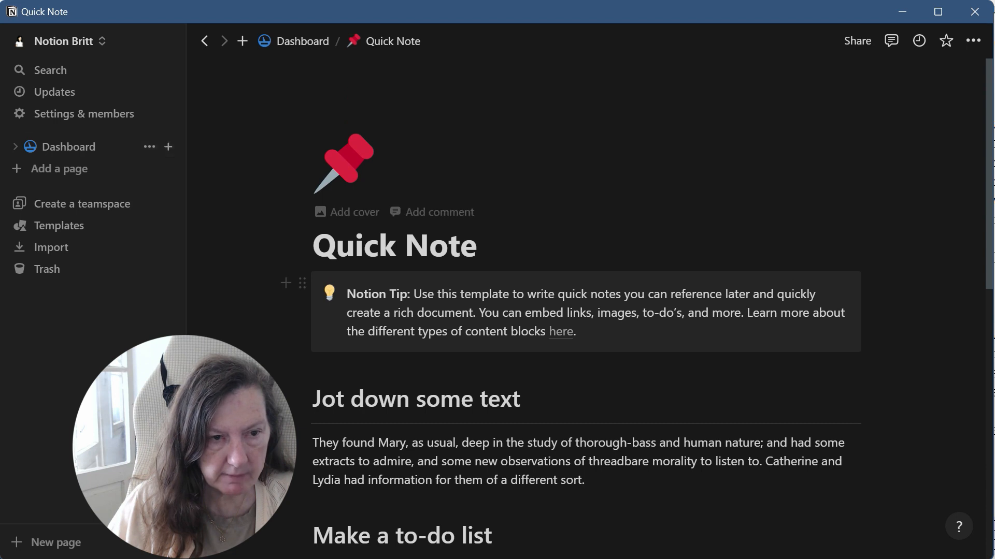
pyautogui.click(79, 149)
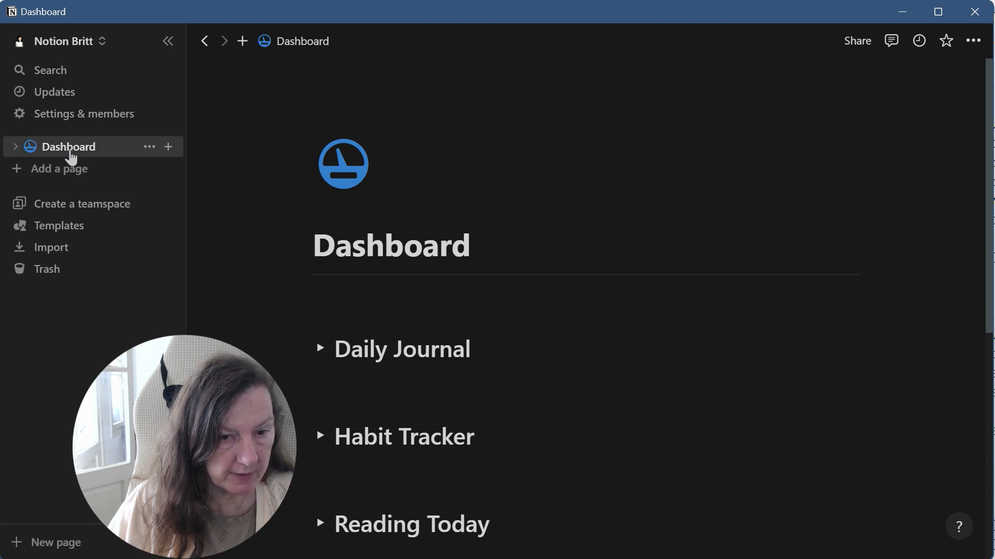
# - Set the text color of the Daily Journal heading to Blue
pyautogui.scroll(-5, 586, 313)
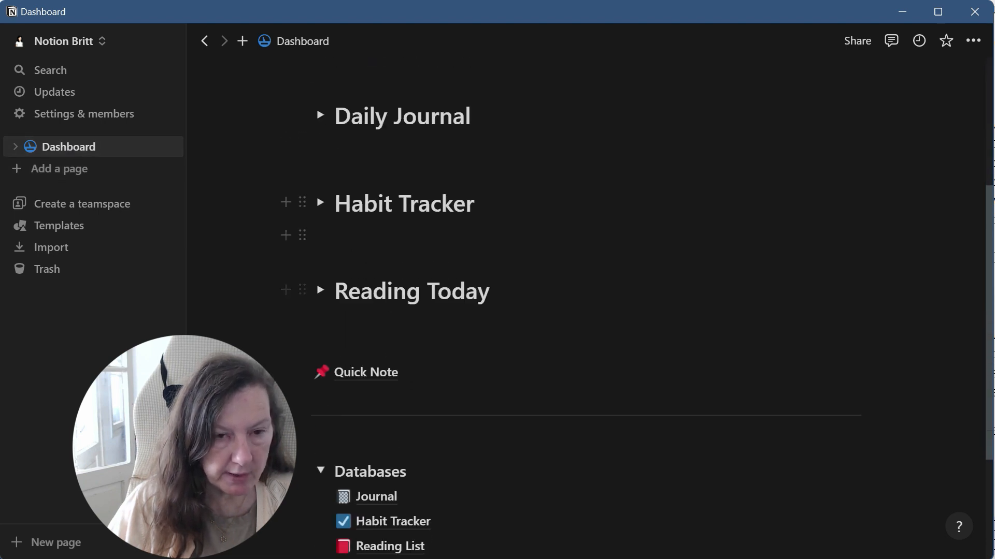
pyautogui.scroll(-3, 481, 270)
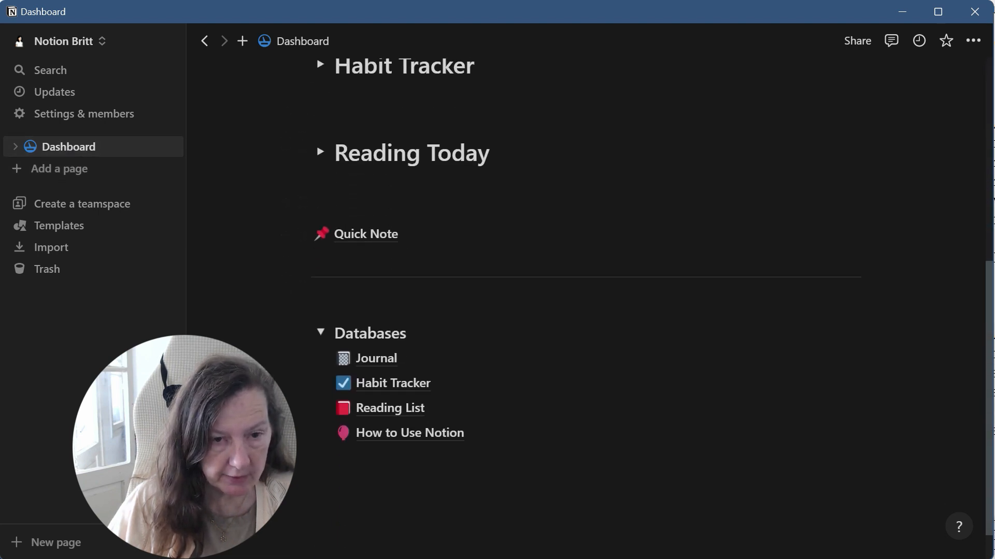
pyautogui.scroll(6, 503, 270)
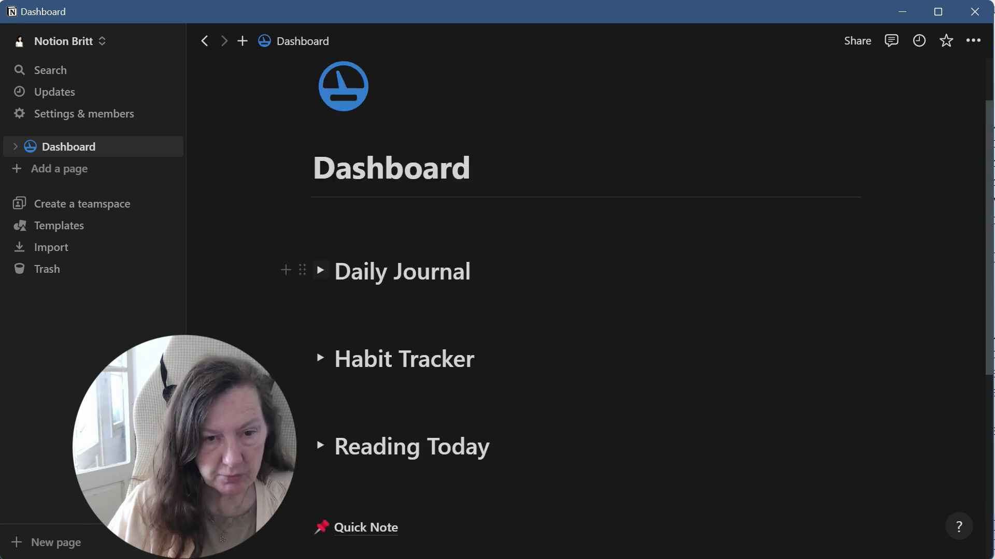
pyautogui.click(302, 270)
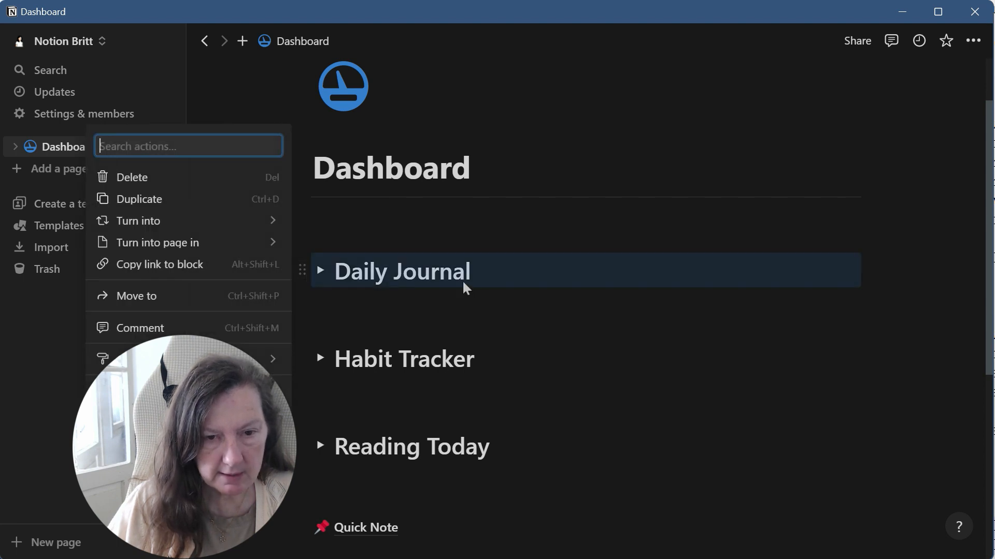
pyautogui.press('Escape')
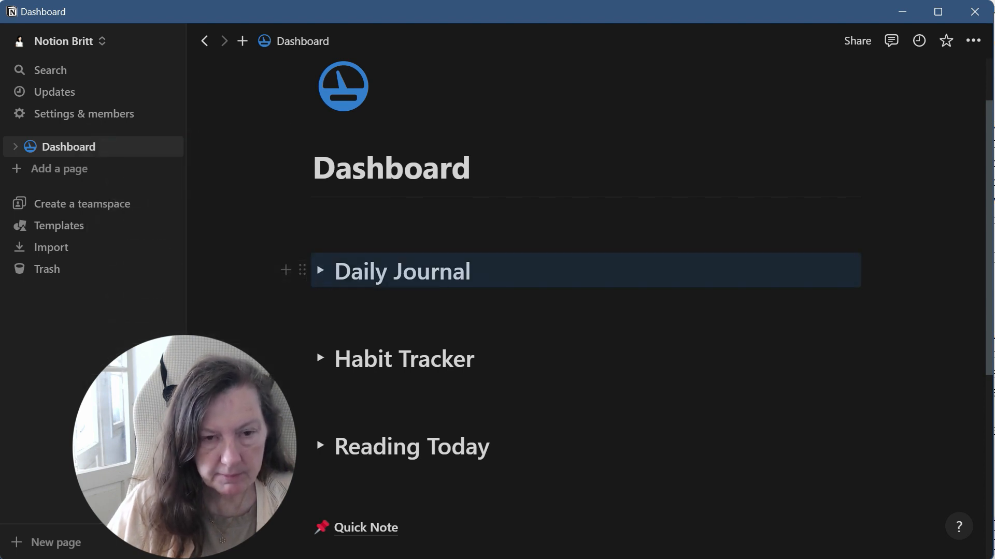
pyautogui.moveTo(472, 271); pyautogui.dragTo(334, 272)
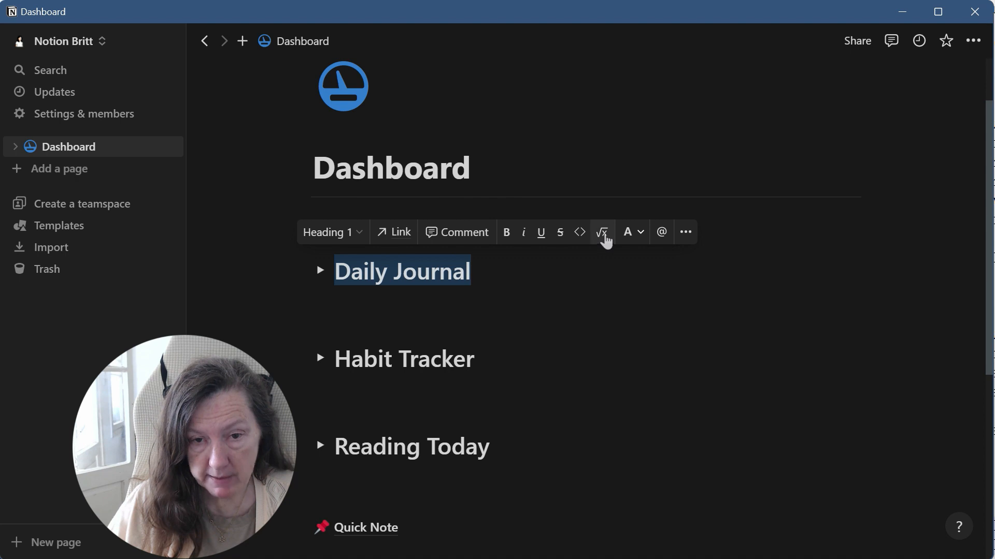
pyautogui.click(641, 234)
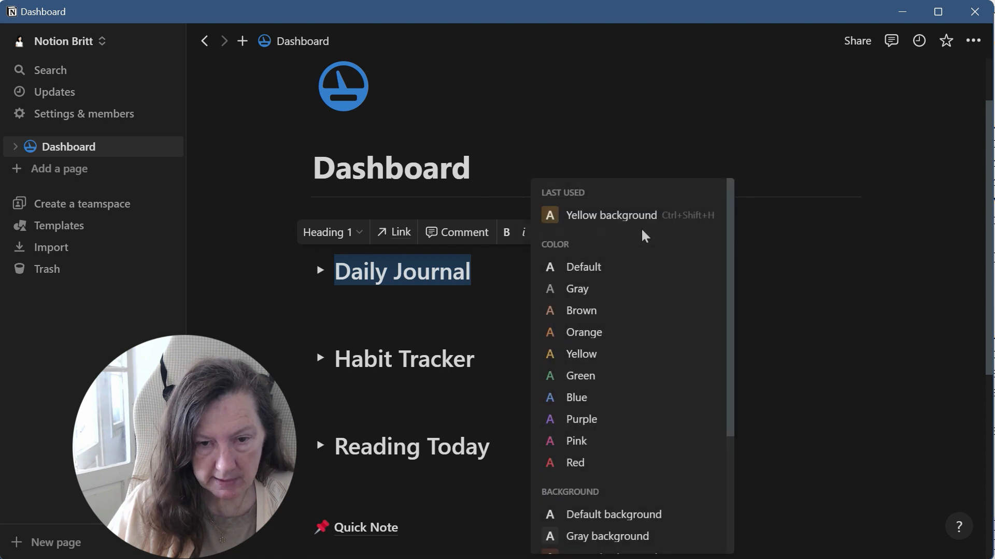
pyautogui.click(583, 399)
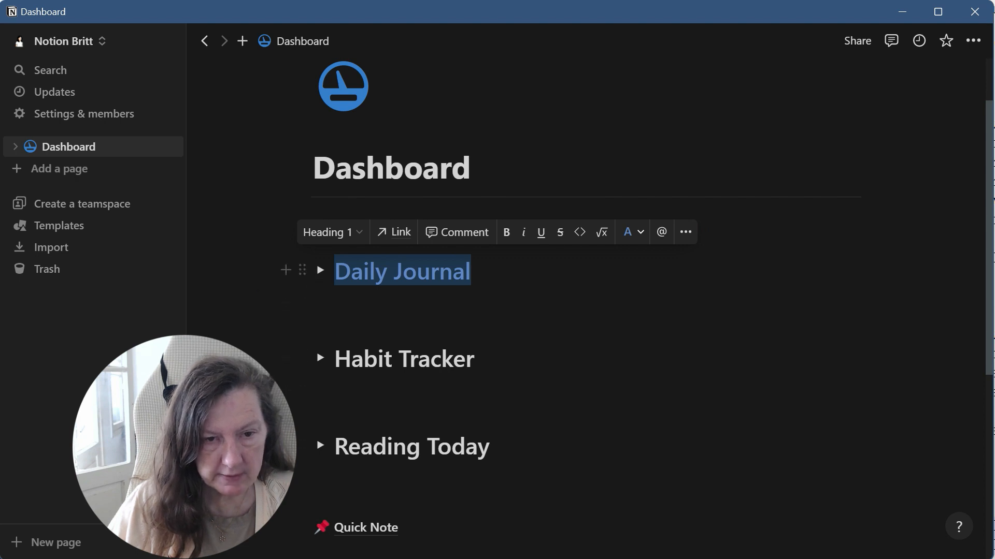
pyautogui.click(332, 303)
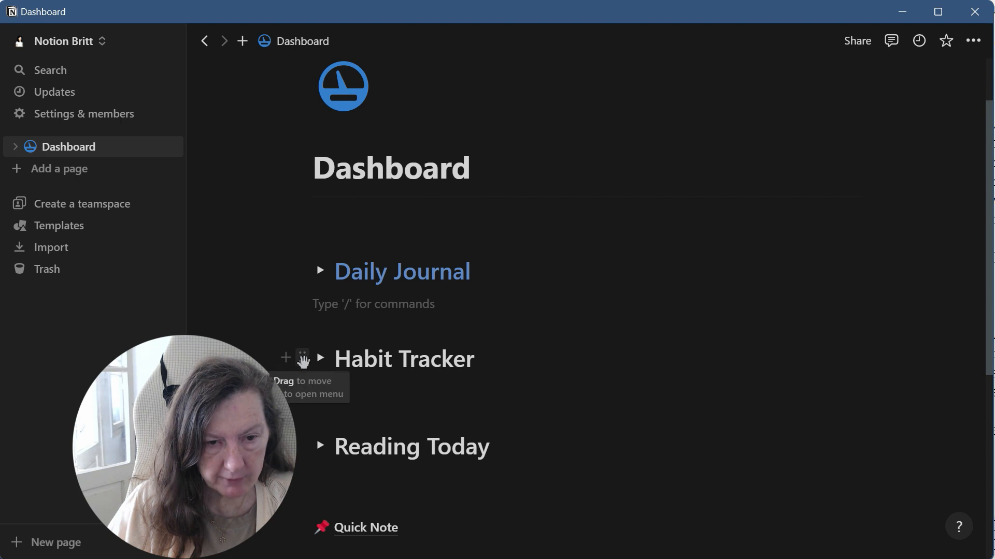
# - Set the block color of the Habit Tracker and Reading Today toggle headings to Blue
pyautogui.click(301, 358)
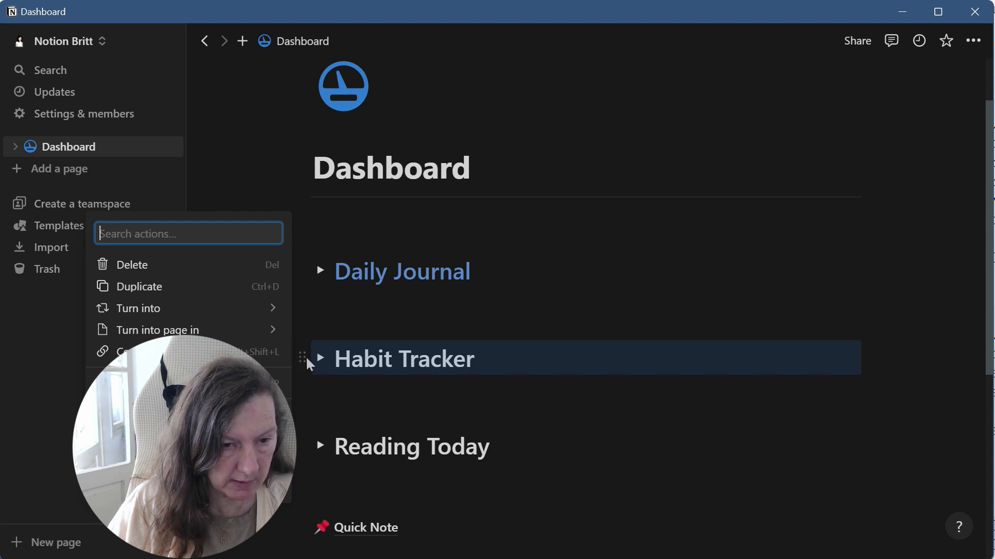
pyautogui.moveTo(207, 446)
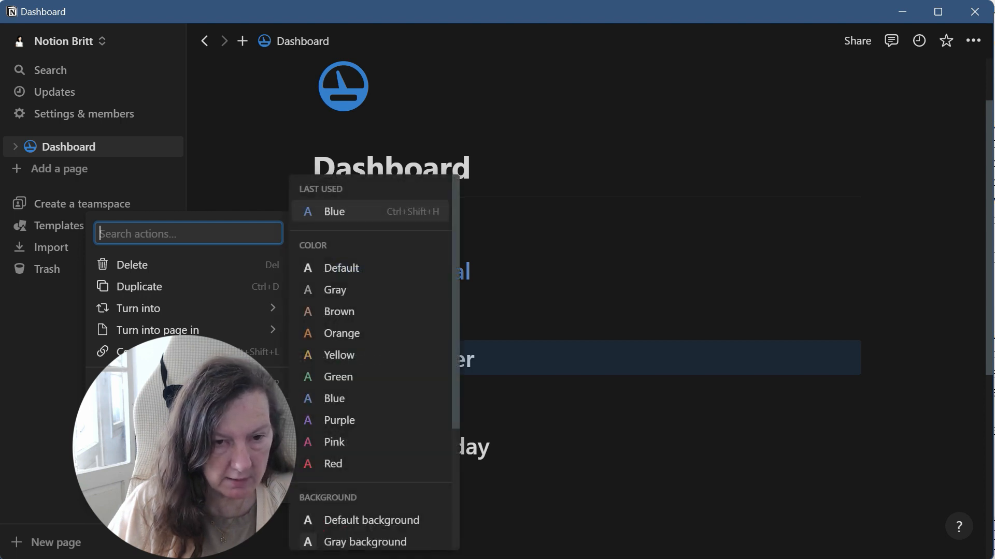
pyautogui.click(365, 399)
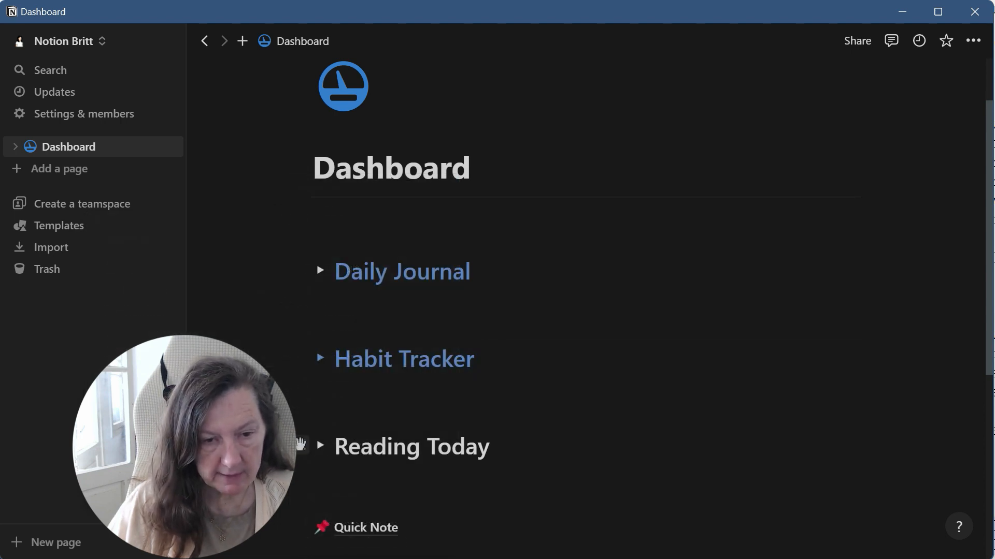
pyautogui.click(300, 444)
pyautogui.moveTo(243, 377)
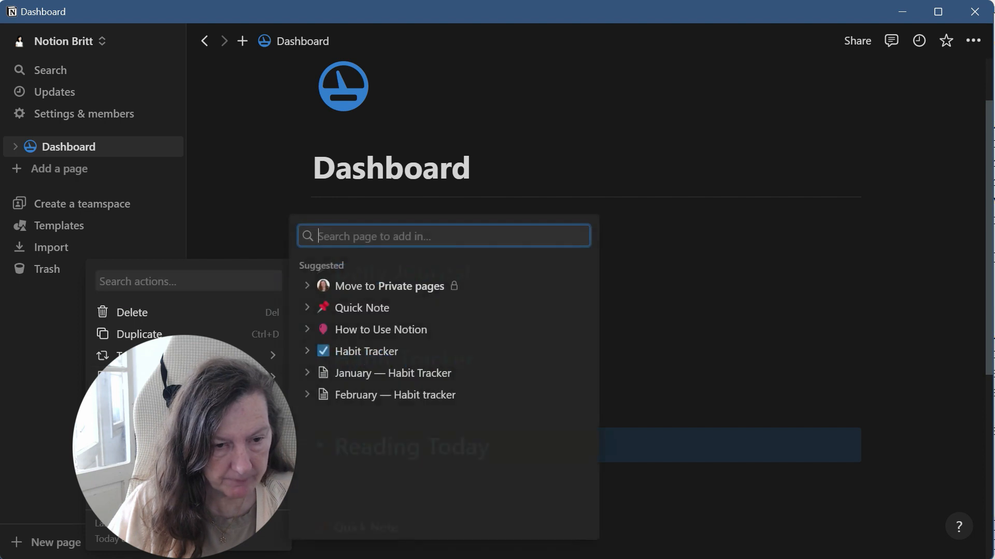
pyautogui.moveTo(243, 489)
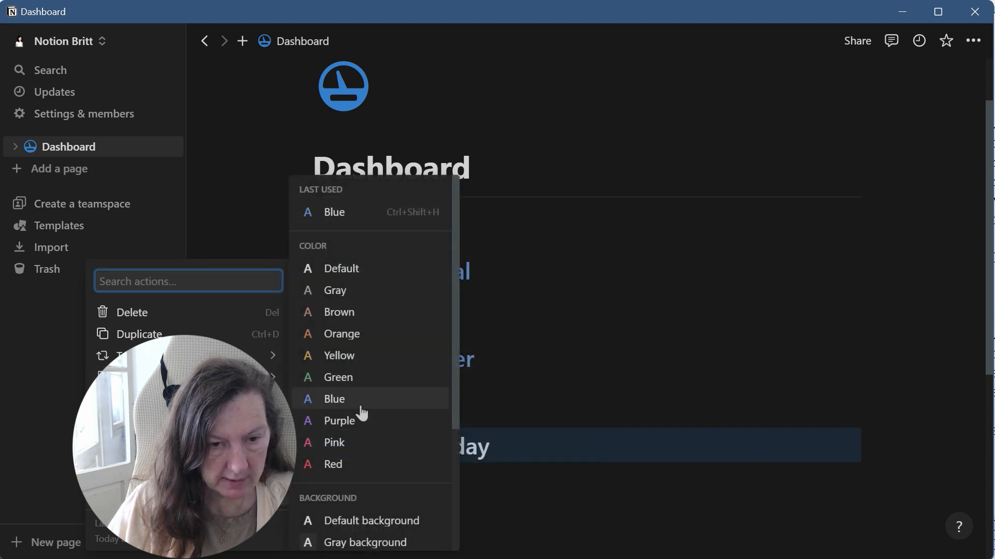
pyautogui.click(361, 409)
pyautogui.scroll(-5, 361, 409)
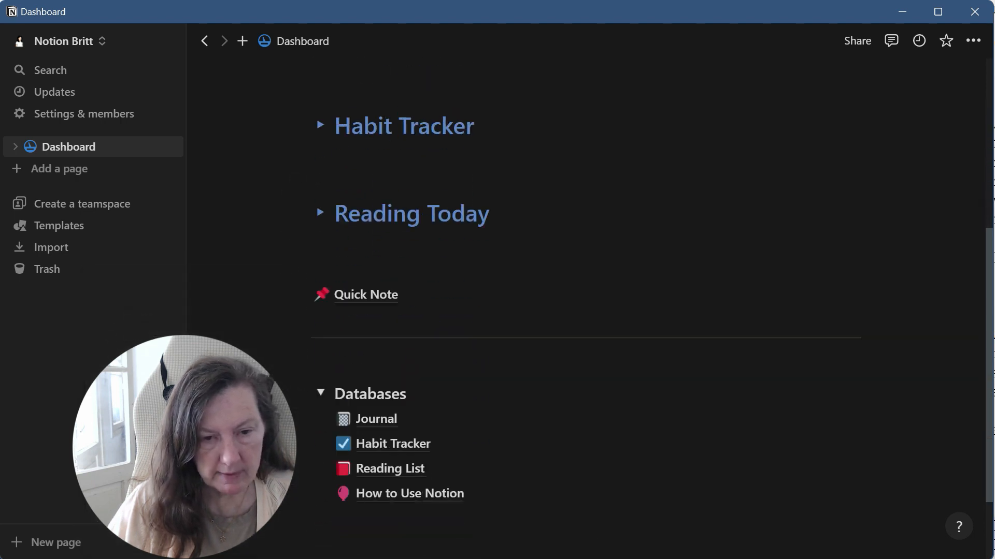
pyautogui.scroll(3, 537, 370)
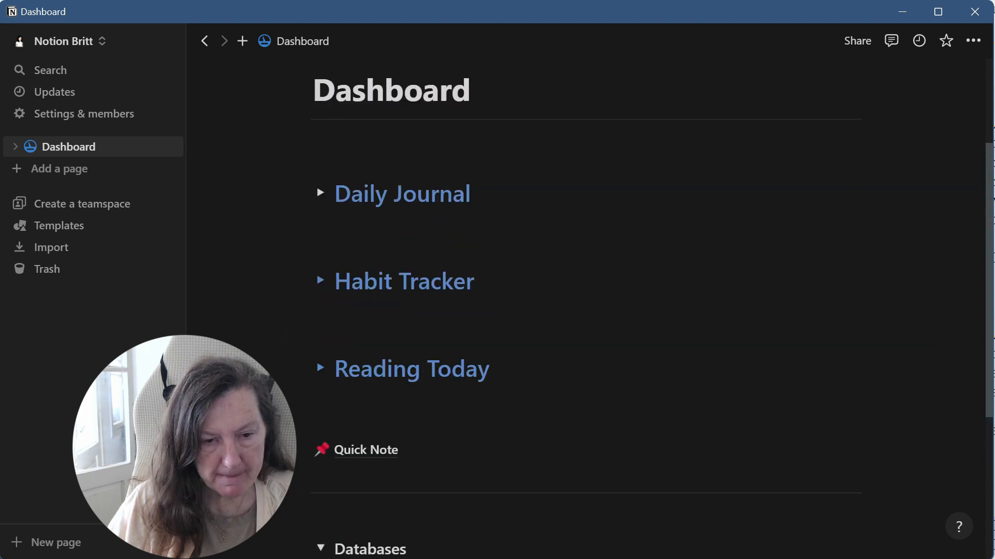
pyautogui.scroll(3, 537, 369)
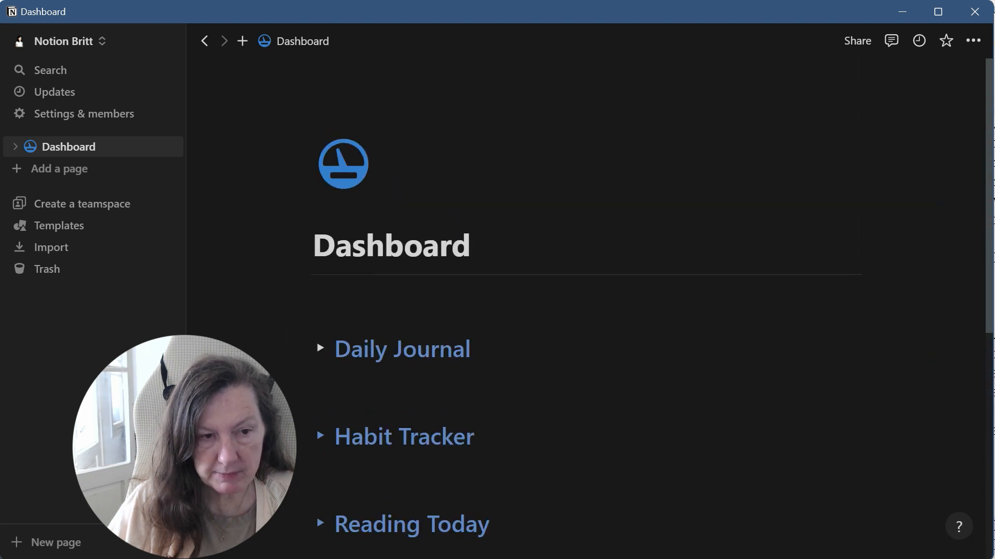